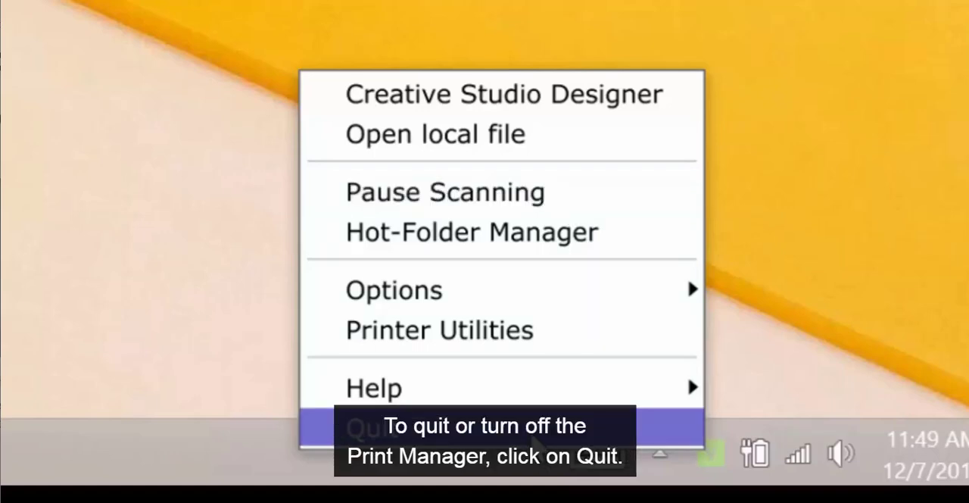
Quit the Print Manager, then restart it by searching Windows for "Print" and launching CS Print and Color Manager.
{"action": "left_click", "coordinate": [533, 441]}
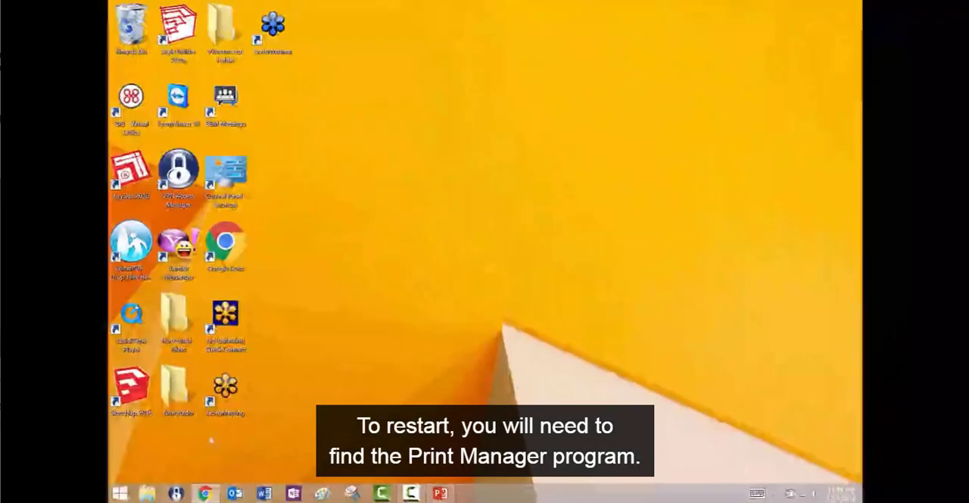
{"action": "left_click", "coordinate": [119, 495]}
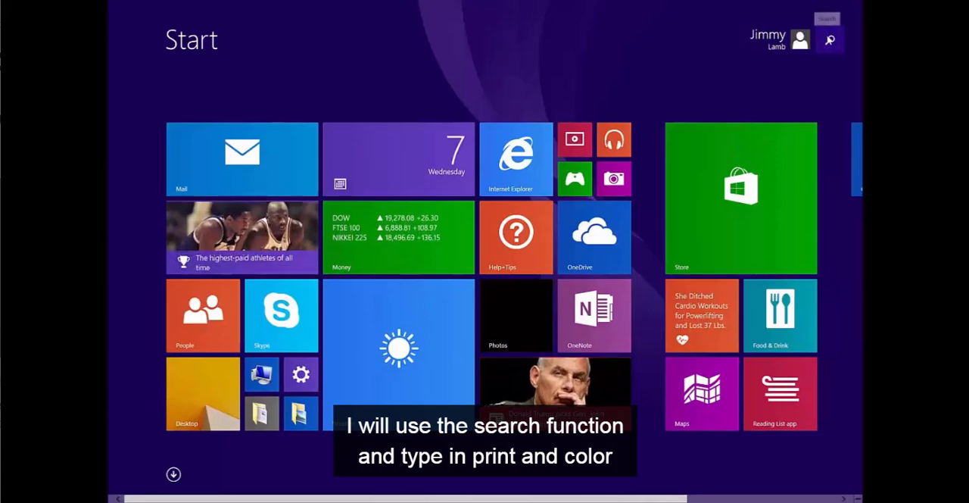
{"action": "left_click", "coordinate": [830, 40]}
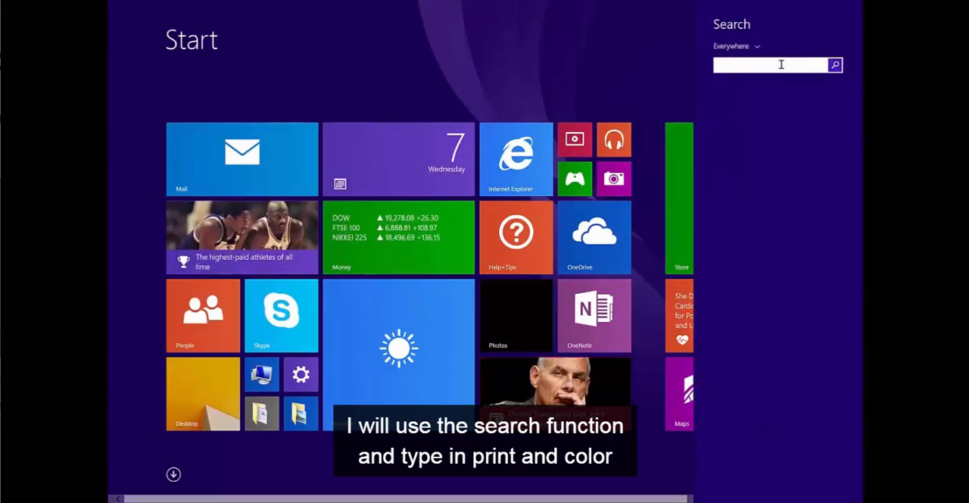
{"action": "type", "text": "Print and Color Manager"}
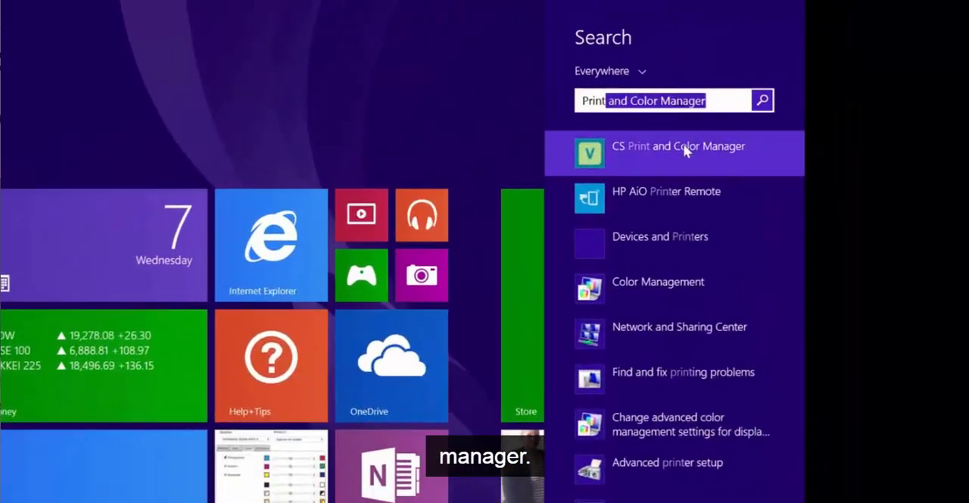
{"action": "left_click", "coordinate": [684, 149]}
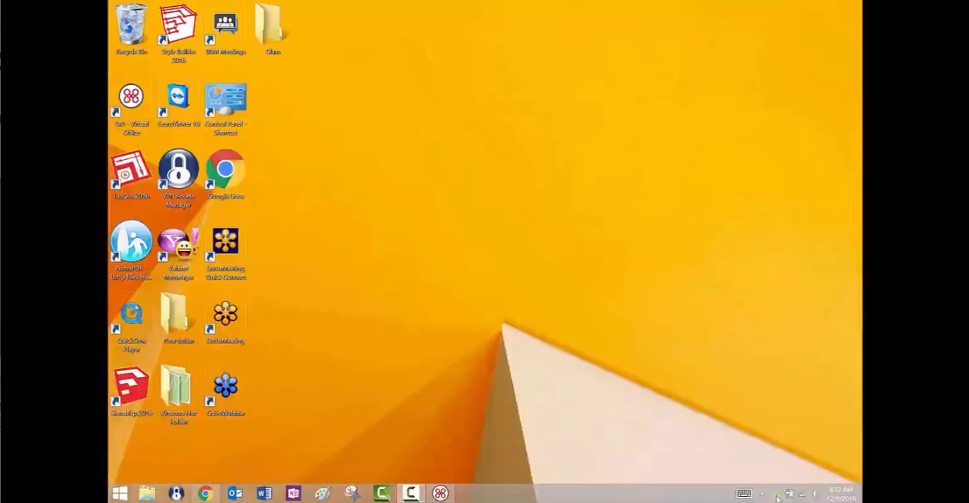
Go to Creative Studio Designer from the Print Manager, log in with the prefilled credentials, and launch the CreativeStudio Online Designer.
{"action": "right_click", "coordinate": [778, 495]}
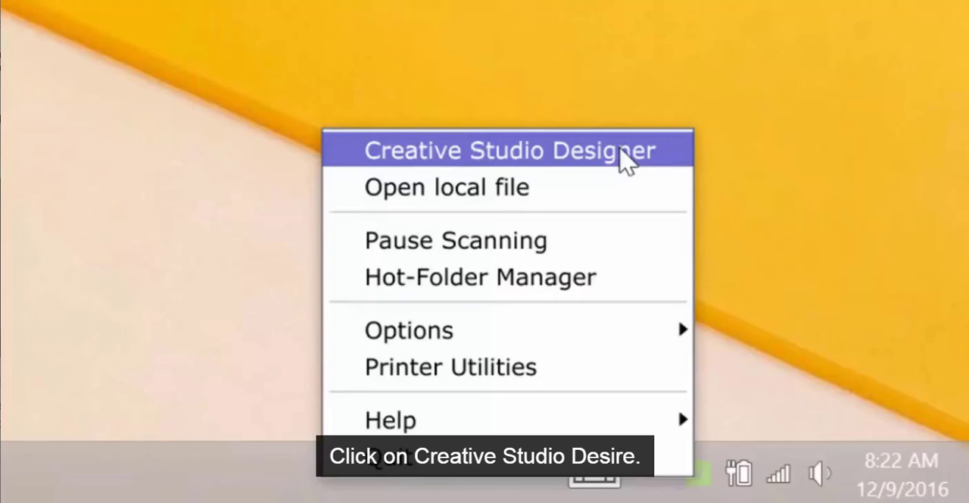
{"action": "left_click", "coordinate": [621, 151]}
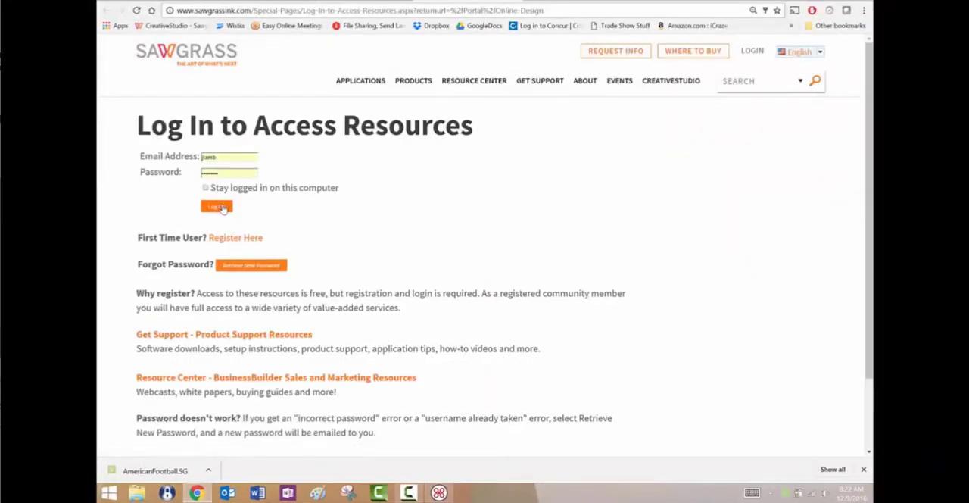
{"action": "left_click", "coordinate": [217, 207]}
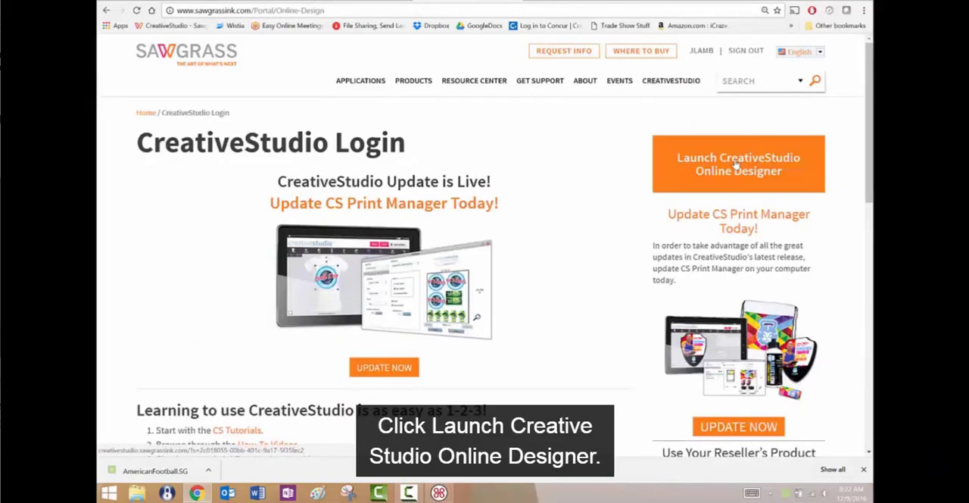
{"action": "left_click", "coordinate": [736, 165]}
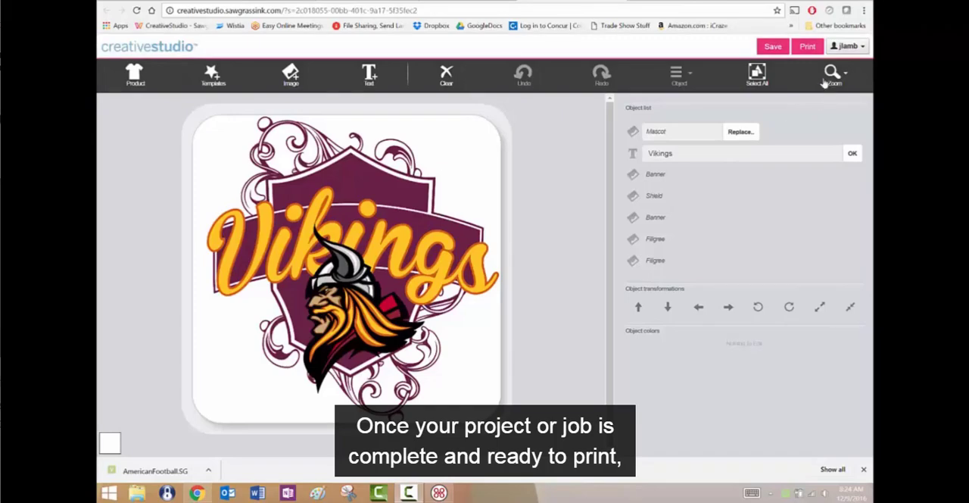
Send the finished design to print with the filename Vikings and the product bleed line included.
{"action": "left_click", "coordinate": [808, 47]}
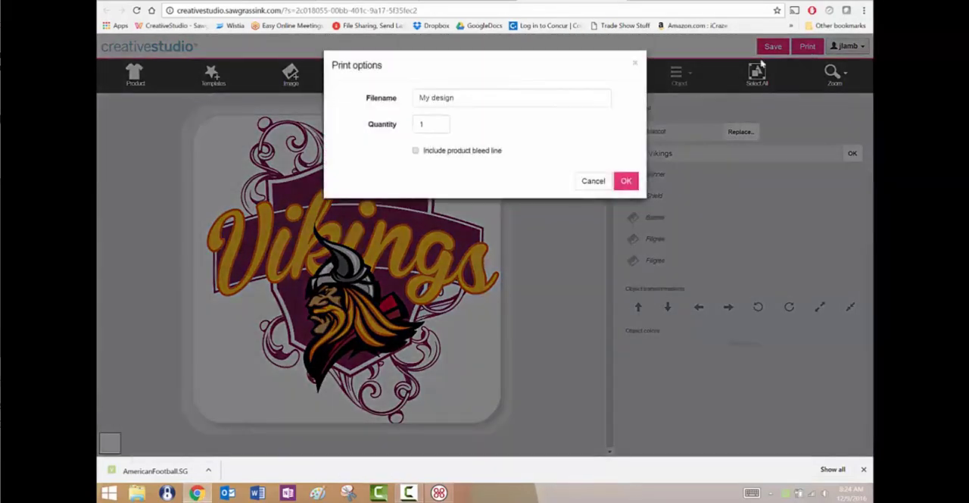
{"action": "left_click", "coordinate": [455, 96]}
{"action": "left_click_drag", "start_coordinate": [451, 96], "coordinate": [402, 97]}
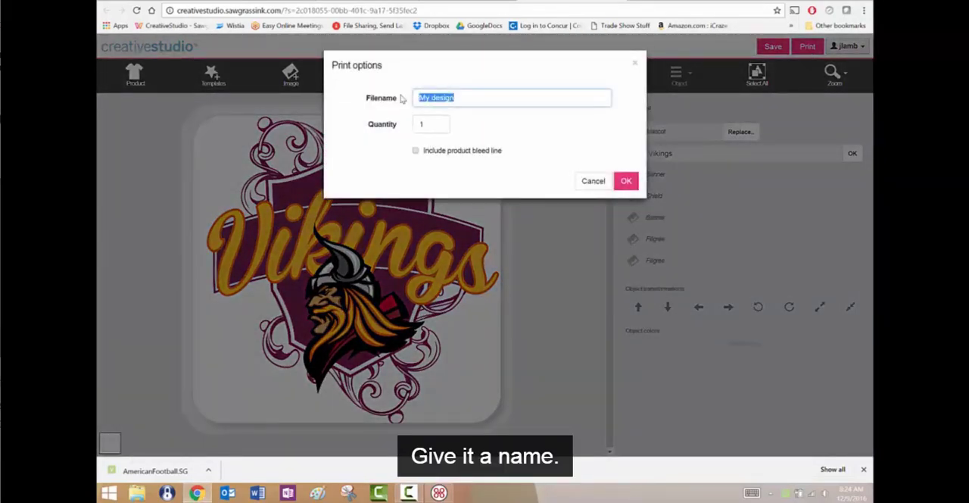
{"action": "type", "text": "Vikin"}
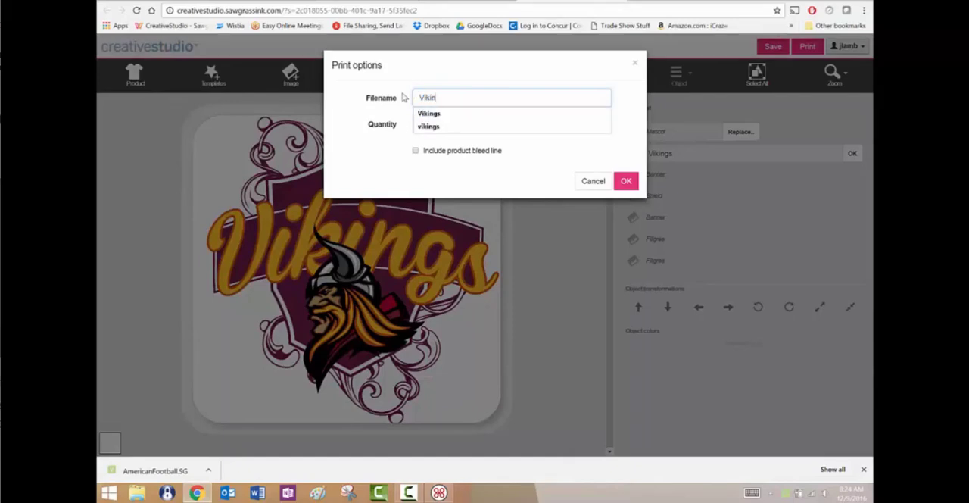
{"action": "type", "text": "gs"}
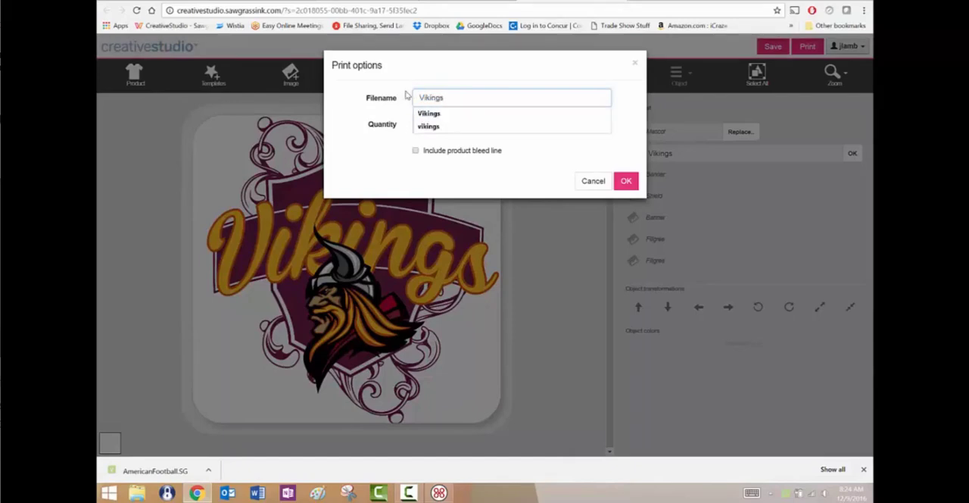
{"action": "left_click", "coordinate": [415, 152]}
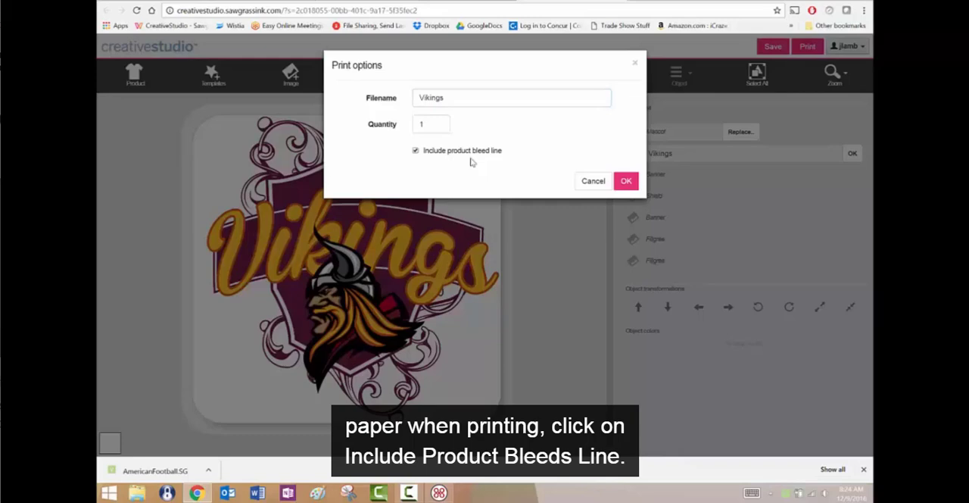
{"action": "left_click", "coordinate": [626, 181]}
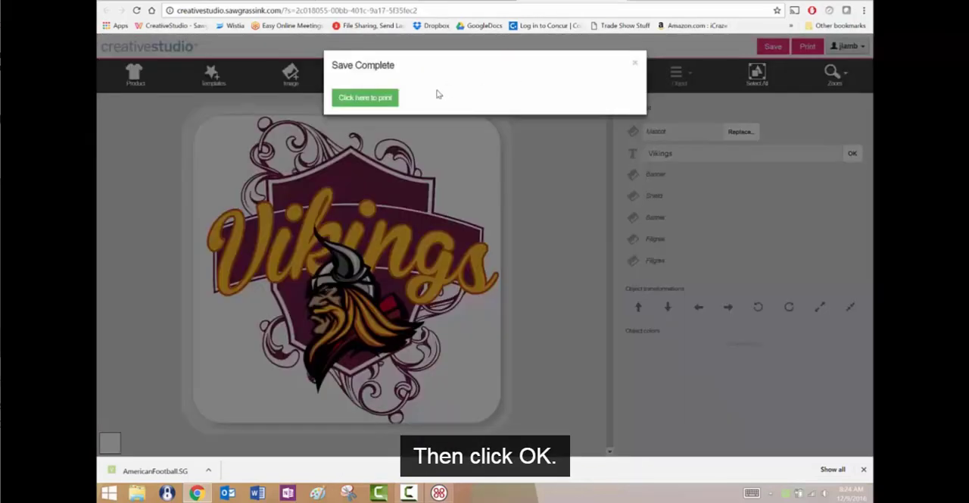
{"action": "left_click", "coordinate": [372, 102]}
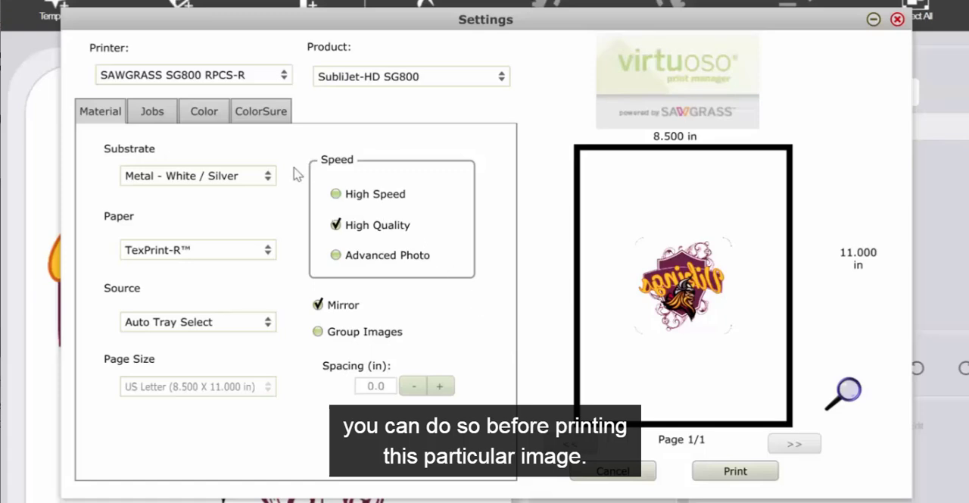
Review the available substrate and paper choices in the print job's material settings.
{"action": "left_click", "coordinate": [269, 177]}
{"action": "left_click", "coordinate": [269, 177]}
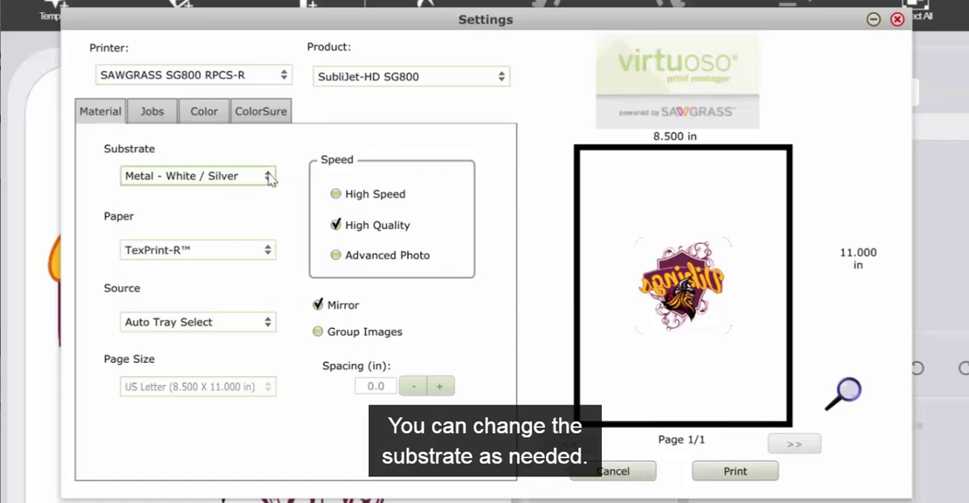
{"action": "left_click", "coordinate": [269, 250]}
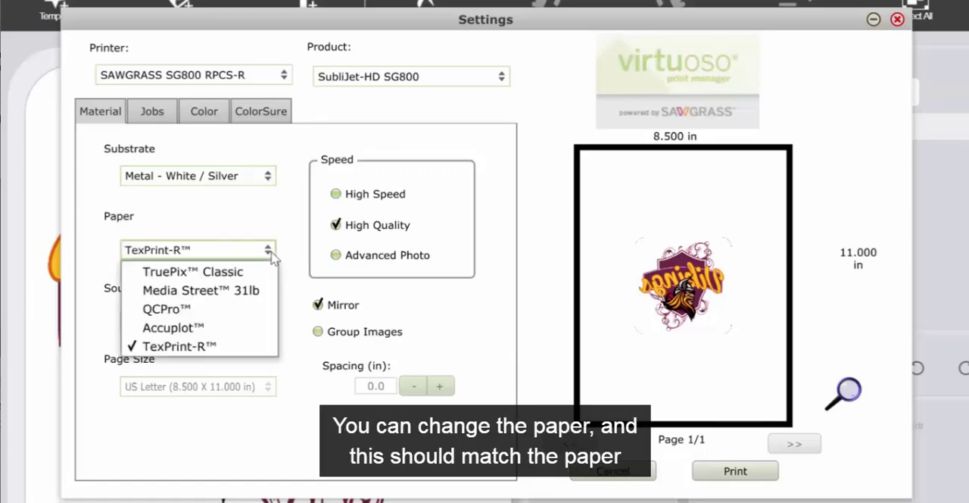
{"action": "left_click", "coordinate": [271, 256]}
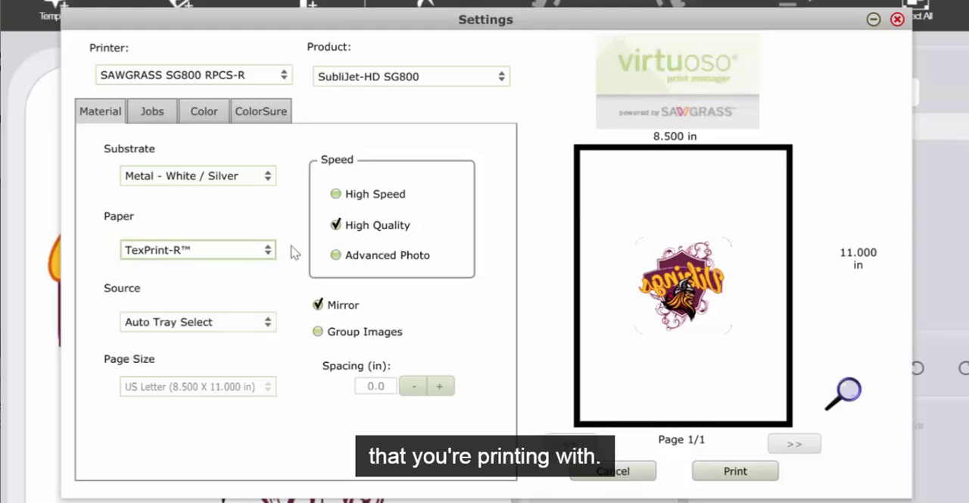
Try the High Speed and Advanced Photo print speeds, and finish with High Quality selected.
{"action": "left_click", "coordinate": [335, 193]}
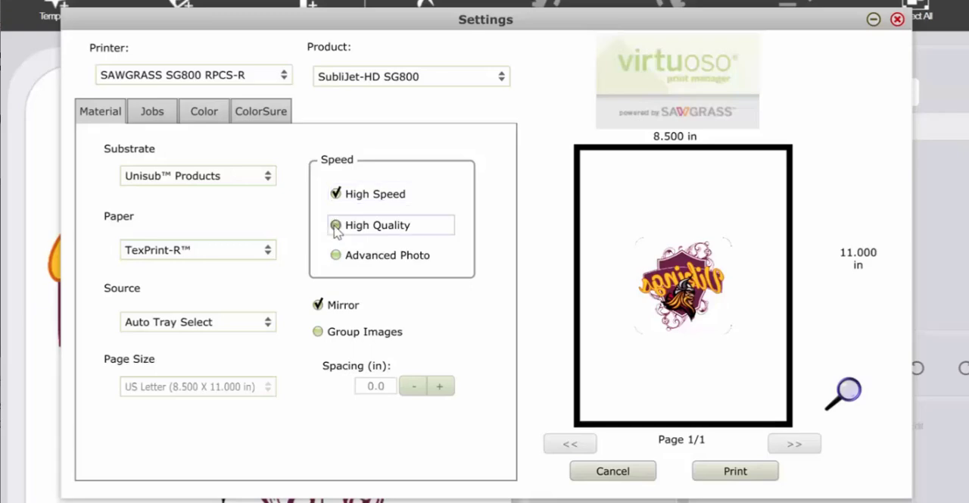
{"action": "left_click", "coordinate": [337, 225]}
{"action": "left_click", "coordinate": [337, 257]}
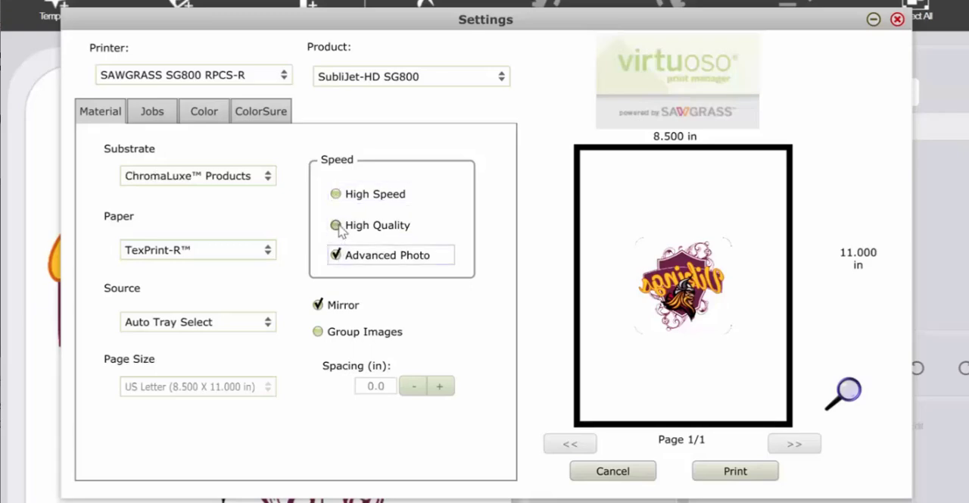
{"action": "left_click", "coordinate": [339, 227]}
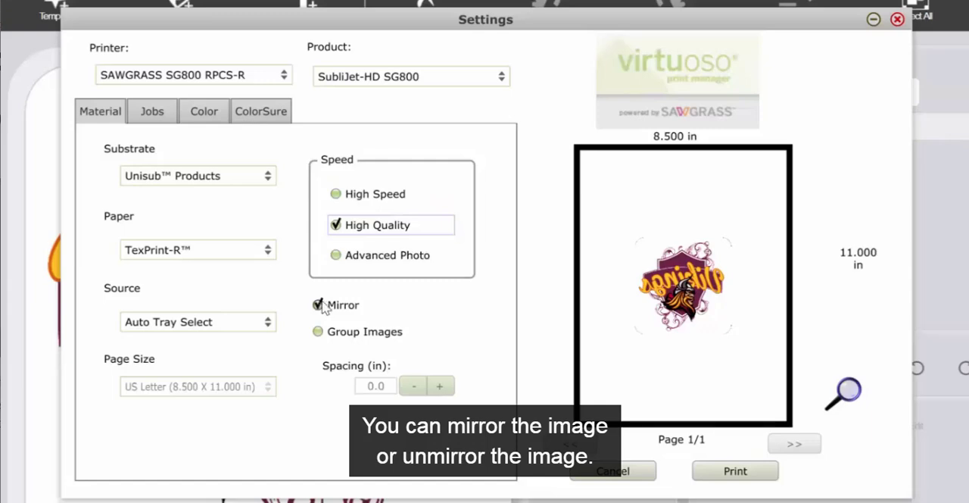
Set the job's color mode to Graphic and reset all color adjustment sliders to 0.
{"action": "left_click", "coordinate": [205, 111]}
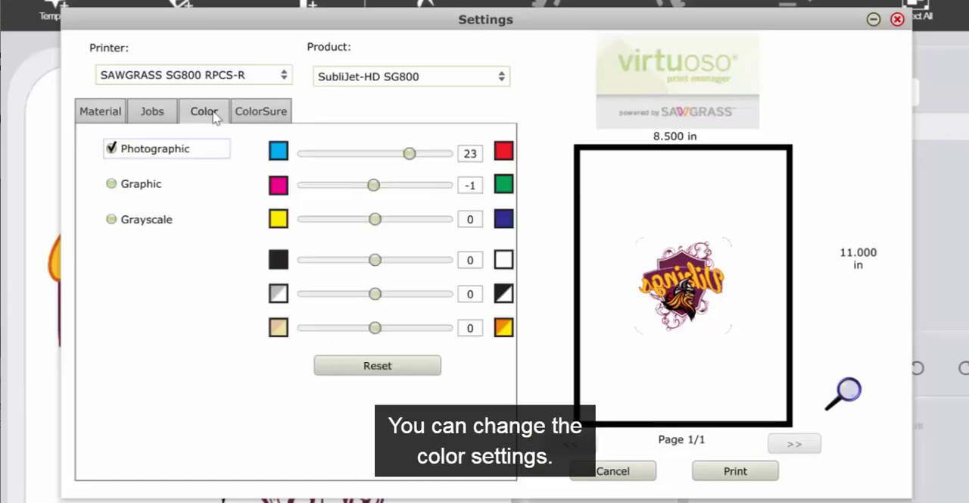
{"action": "left_click", "coordinate": [111, 185]}
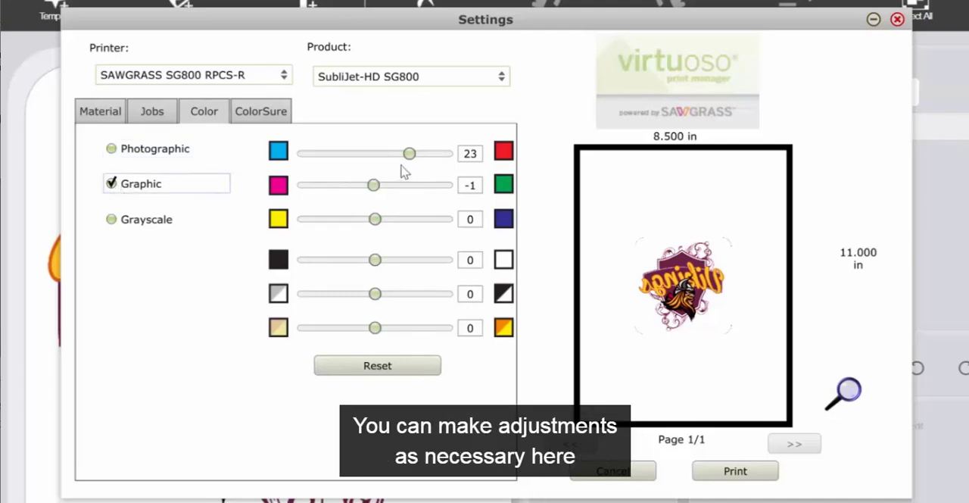
{"action": "left_click", "coordinate": [379, 366]}
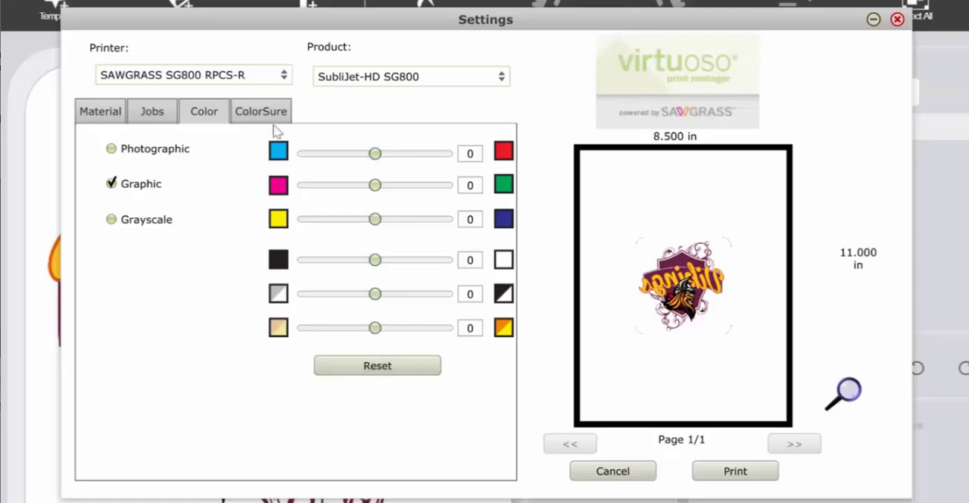
Review the ColorSure palette and inspect the Vikings page layout in an enlarged preview.
{"action": "left_click", "coordinate": [265, 121]}
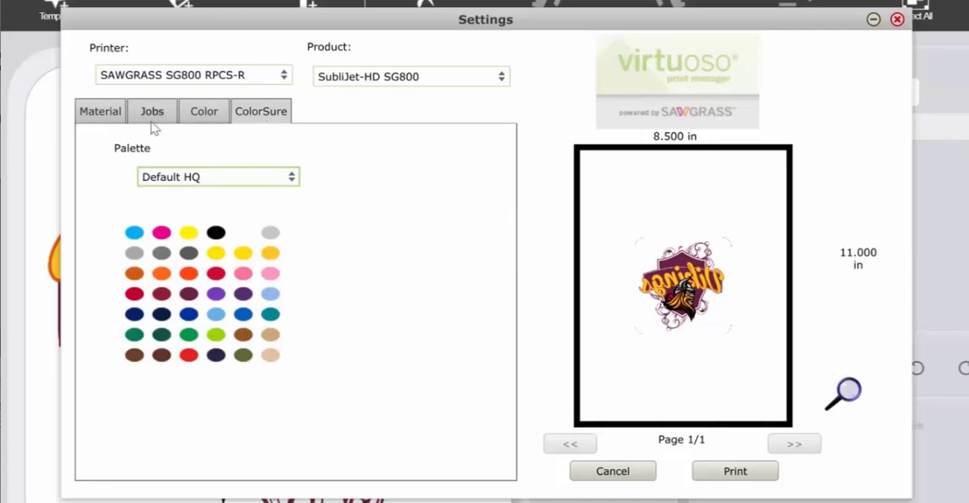
{"action": "left_click", "coordinate": [106, 112]}
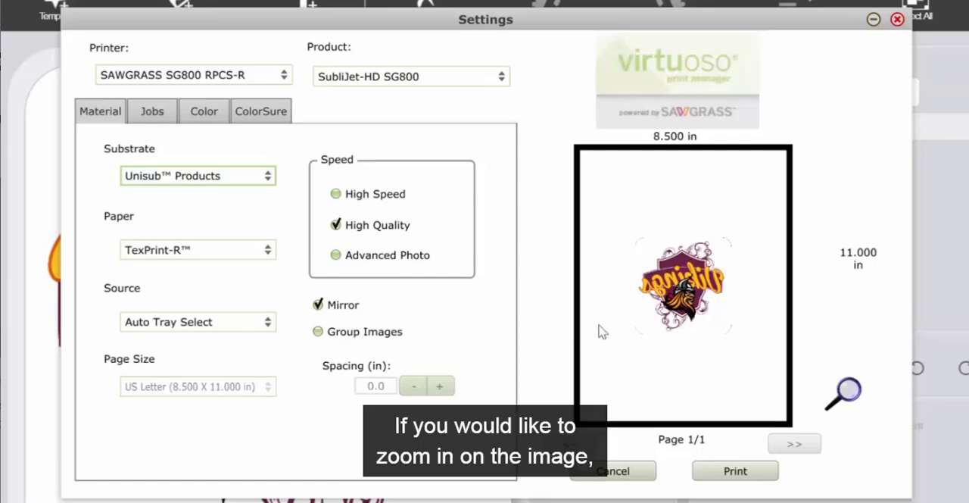
{"action": "left_click", "coordinate": [847, 391]}
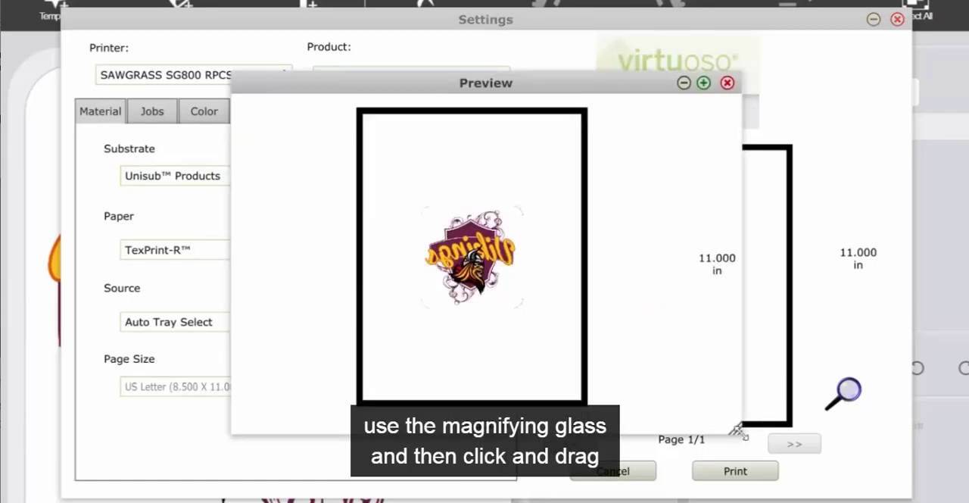
{"action": "left_click_drag", "start_coordinate": [739, 432], "coordinate": [967, 502]}
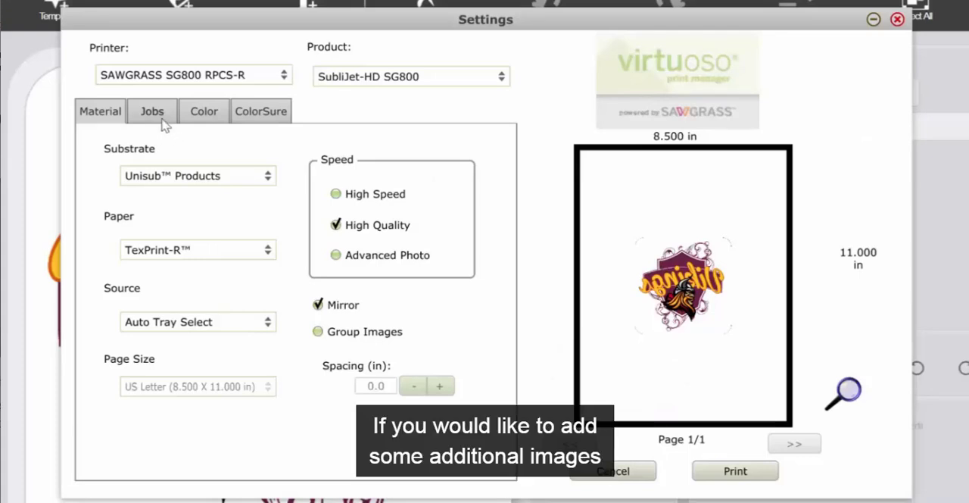
Add the AmericanFootball image from the Artwork For Upload folder to the print job and set its copies to 2.
{"action": "left_click", "coordinate": [154, 112]}
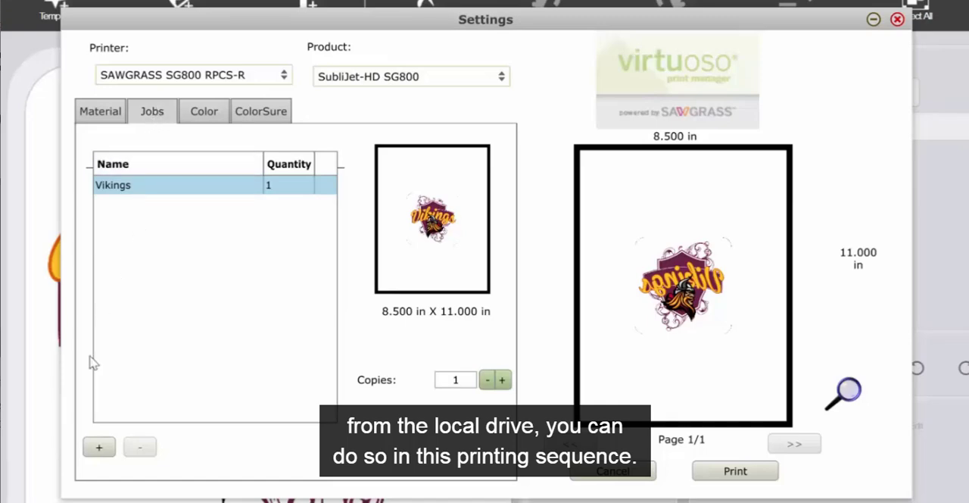
{"action": "left_click", "coordinate": [99, 446]}
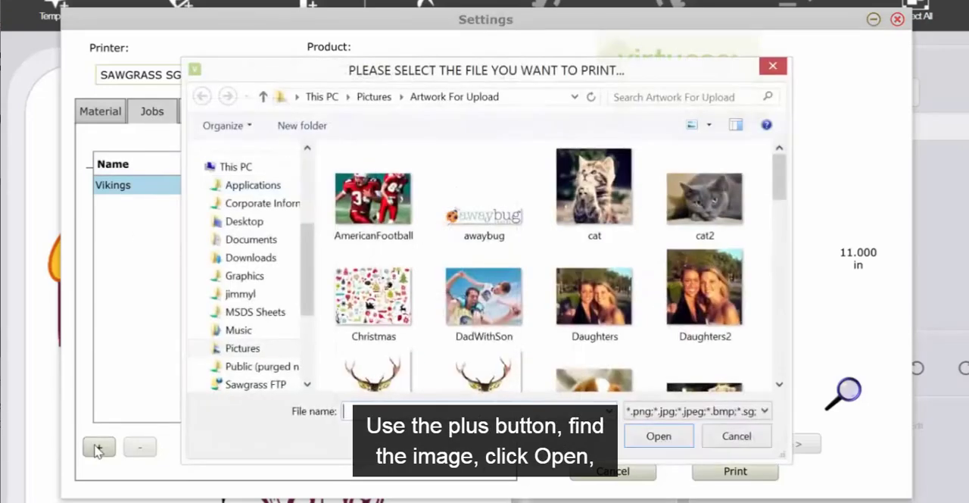
{"action": "left_click", "coordinate": [372, 206]}
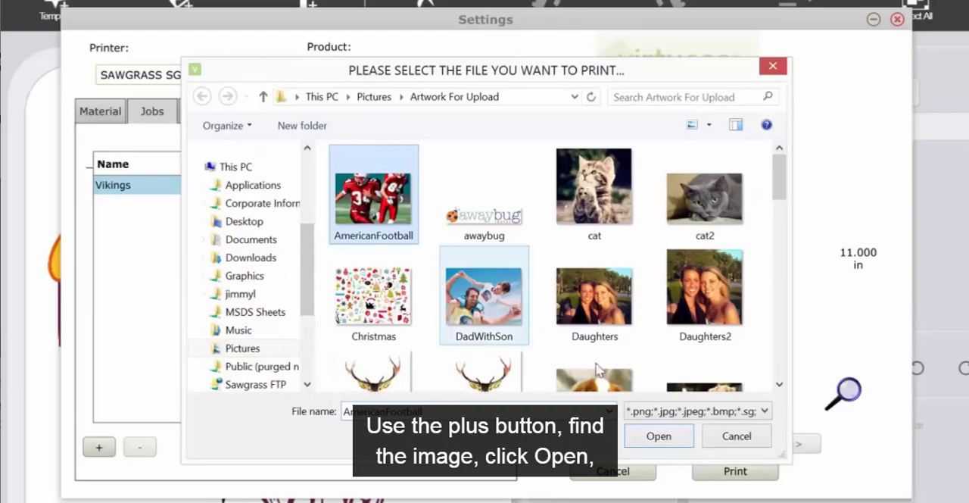
{"action": "left_click", "coordinate": [679, 445]}
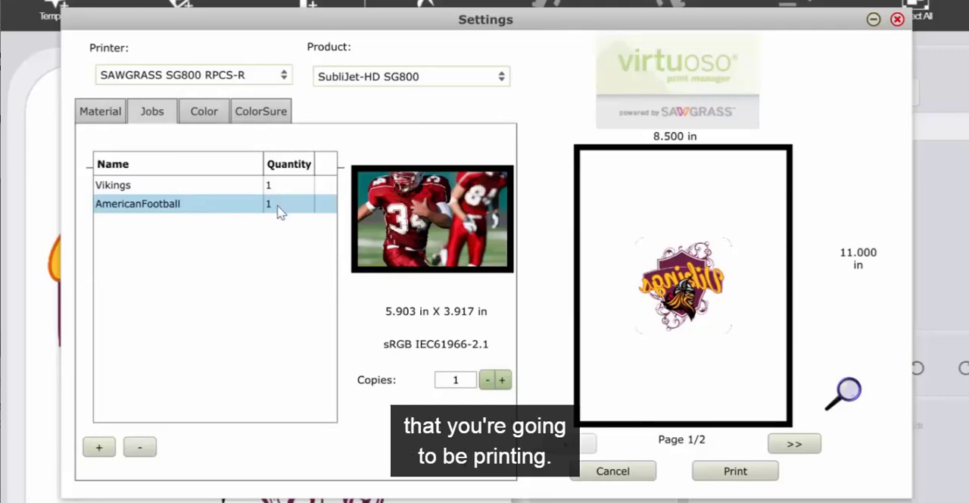
{"action": "left_click", "coordinate": [503, 380]}
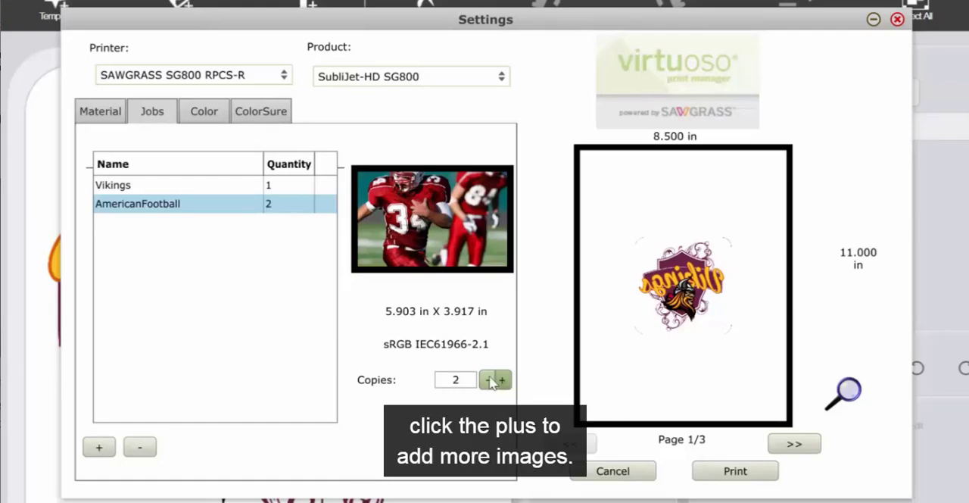
Turn on Group Images for the print job and set the page size to US Legal (8.500 X 14.000 in).
{"action": "left_click", "coordinate": [102, 111]}
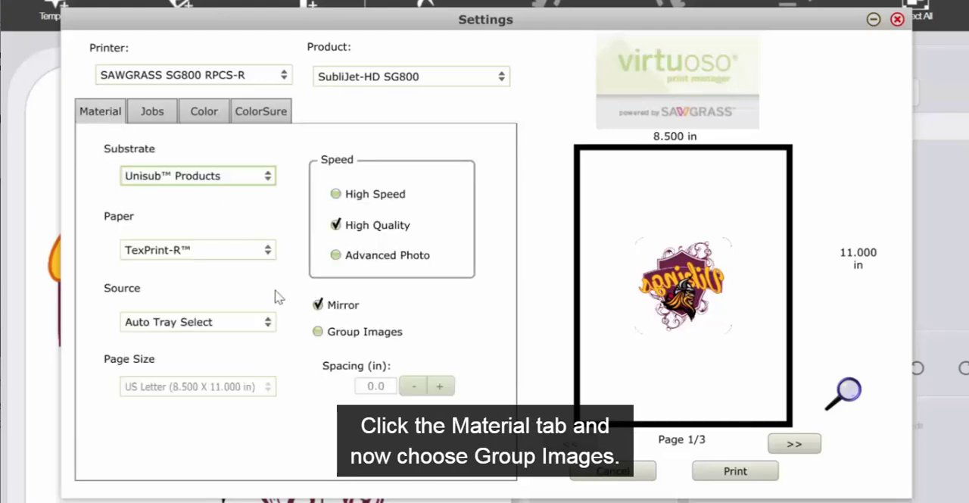
{"action": "left_click", "coordinate": [318, 332]}
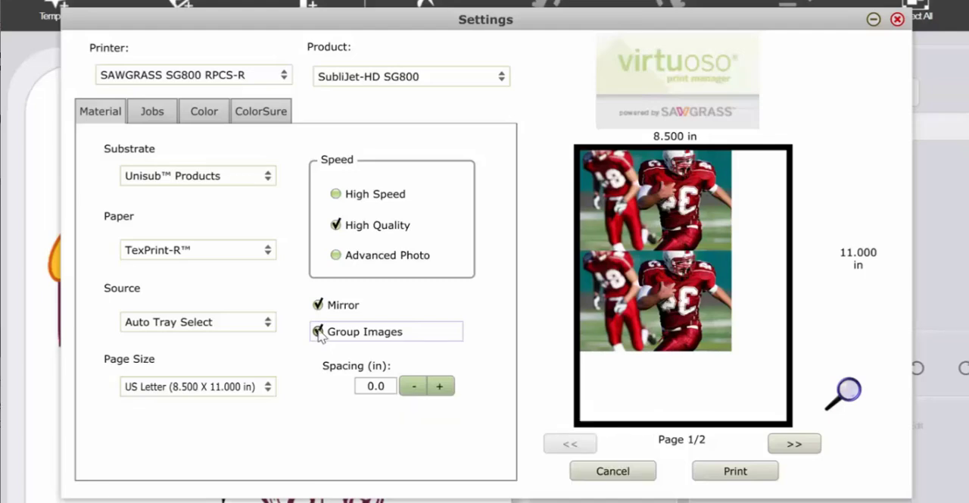
{"action": "left_click", "coordinate": [269, 387]}
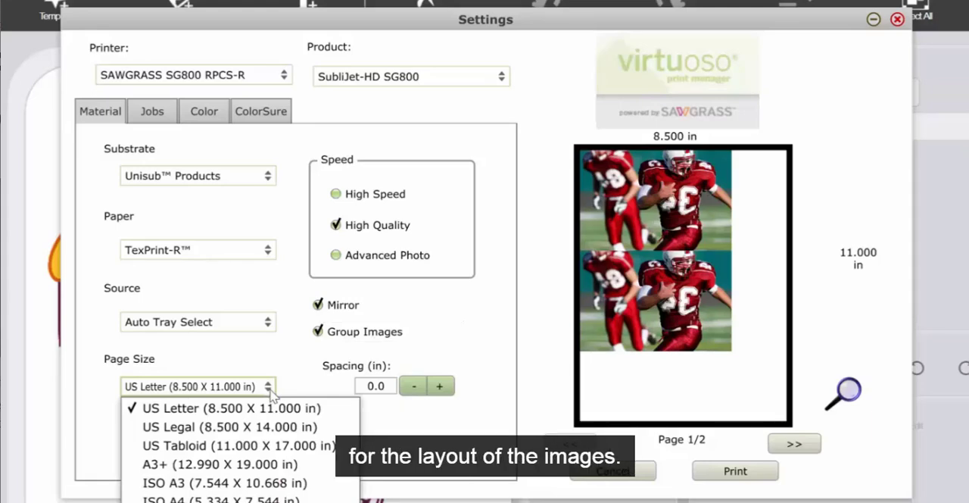
{"action": "left_click", "coordinate": [269, 427]}
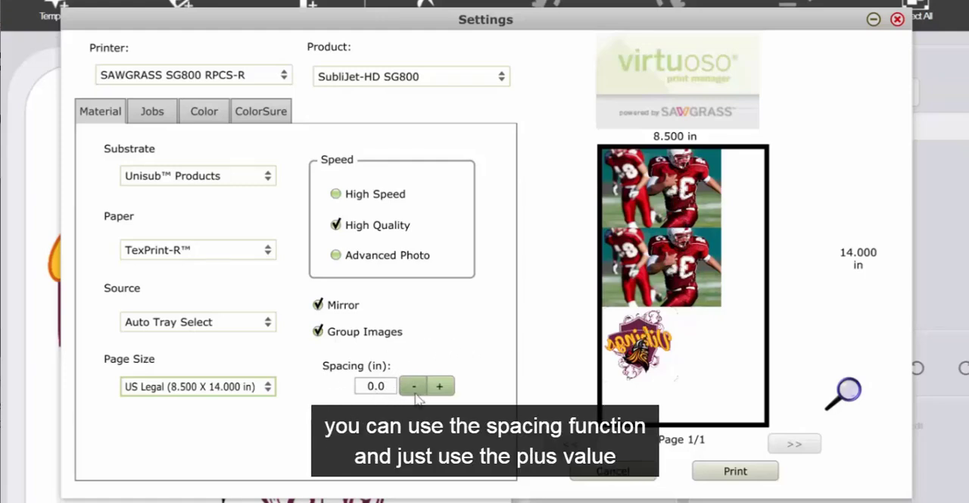
Set the spacing between the grouped images to 0.3 in and print the job.
{"action": "left_click", "coordinate": [442, 387]}
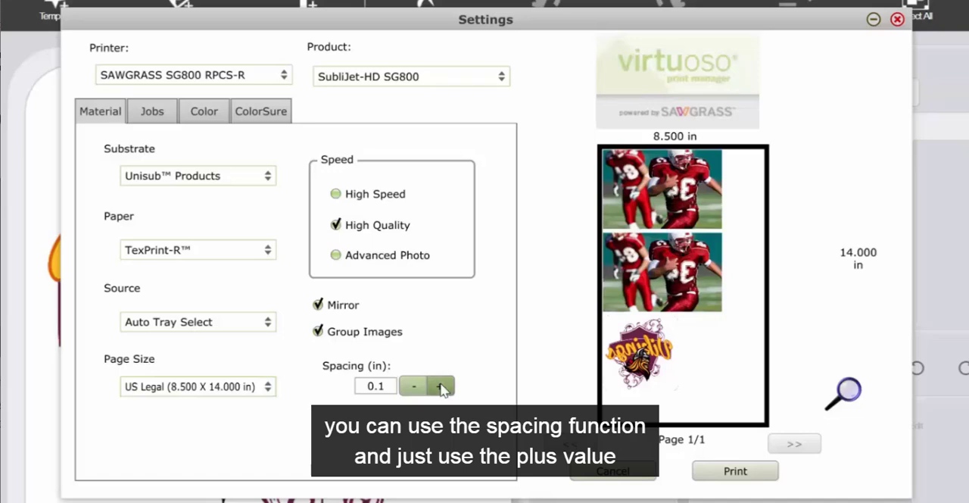
{"action": "left_click", "coordinate": [442, 387]}
{"action": "left_click", "coordinate": [441, 387]}
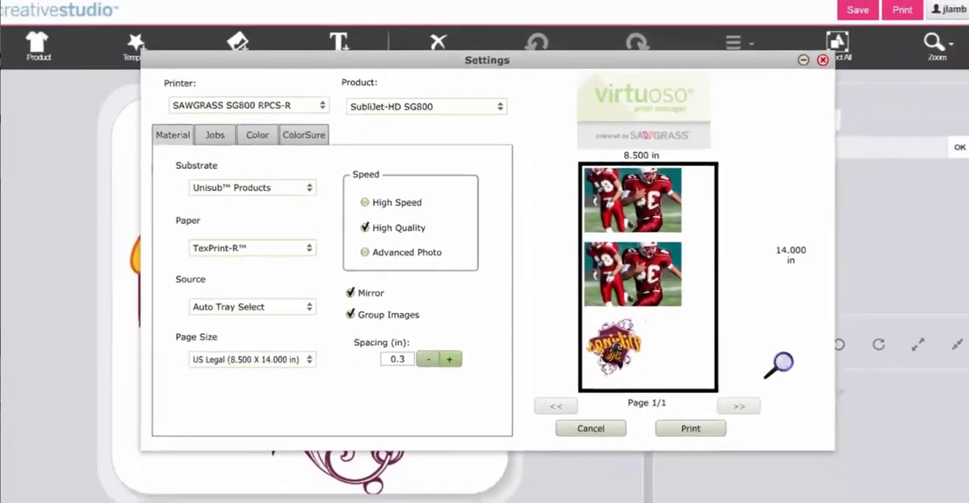
{"action": "left_click", "coordinate": [744, 471]}
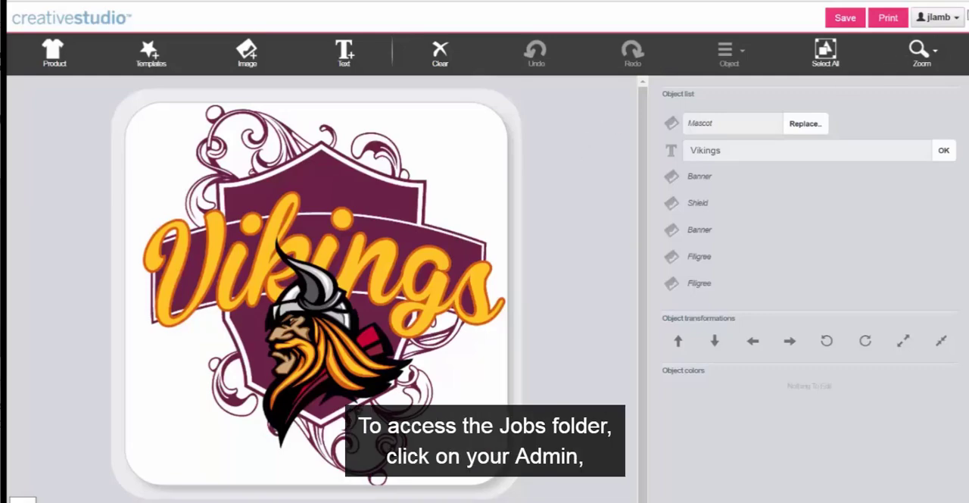
From the Administration area's jobs list, select the Vikings, Plaque and Mavericks jobs and send them to print together.
{"action": "left_click", "coordinate": [939, 21]}
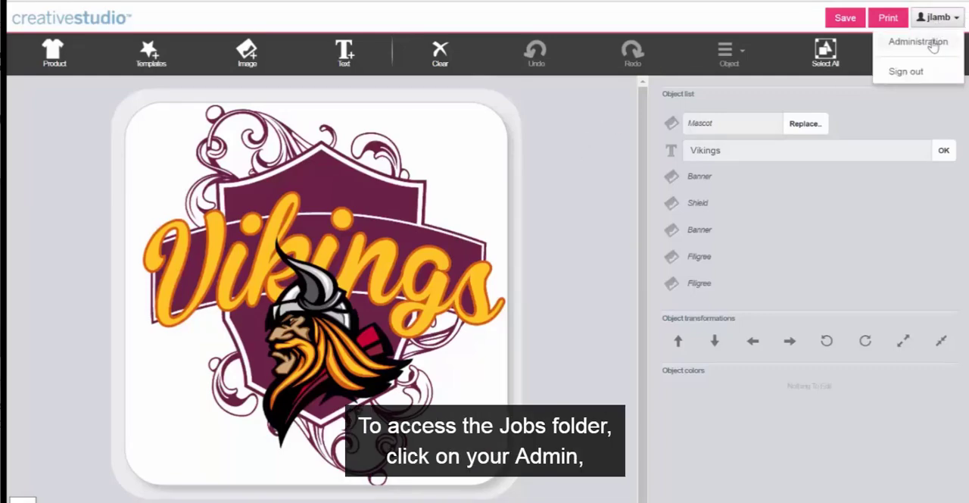
{"action": "left_click", "coordinate": [931, 39]}
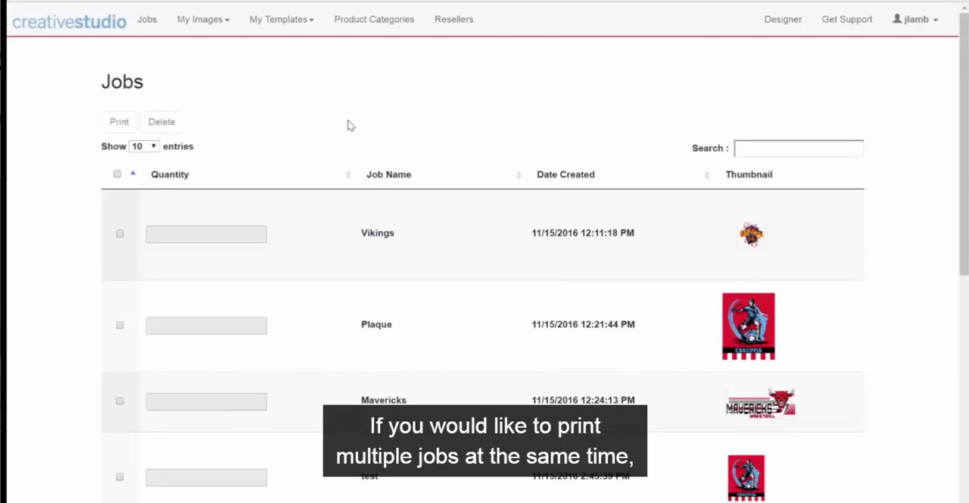
{"action": "scroll", "coordinate": [348, 125], "scroll_direction": "down", "scroll_amount": 3}
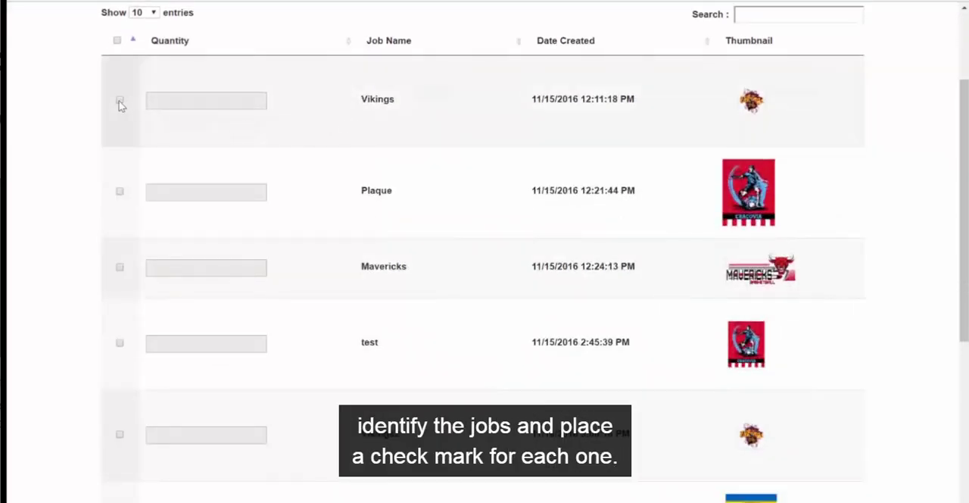
{"action": "left_click", "coordinate": [120, 101]}
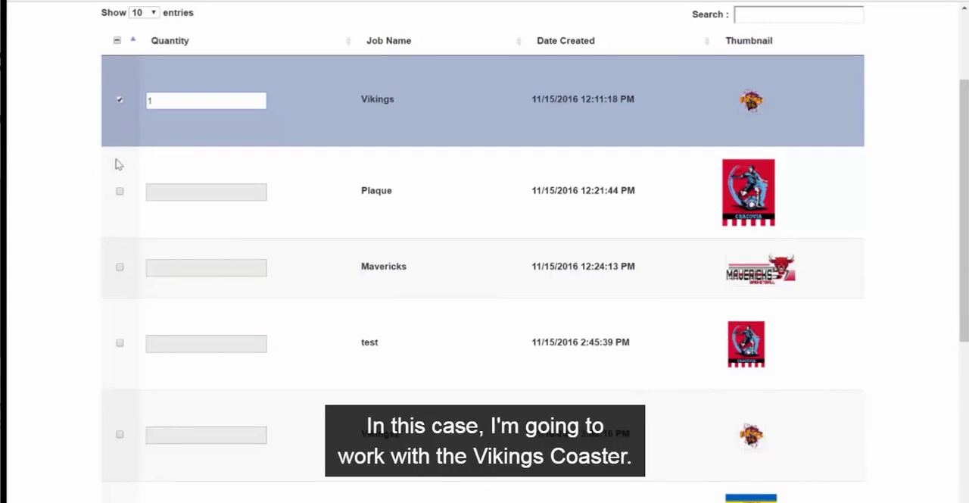
{"action": "left_click", "coordinate": [120, 193]}
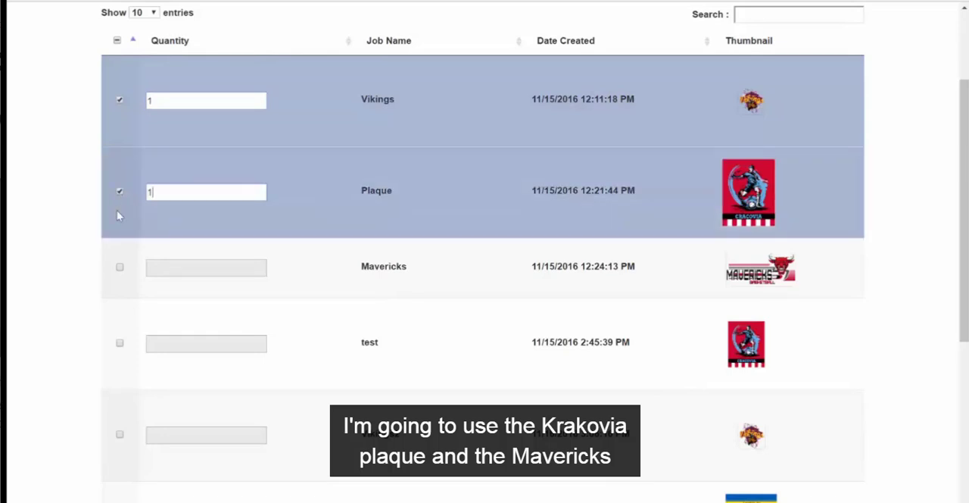
{"action": "left_click", "coordinate": [119, 269]}
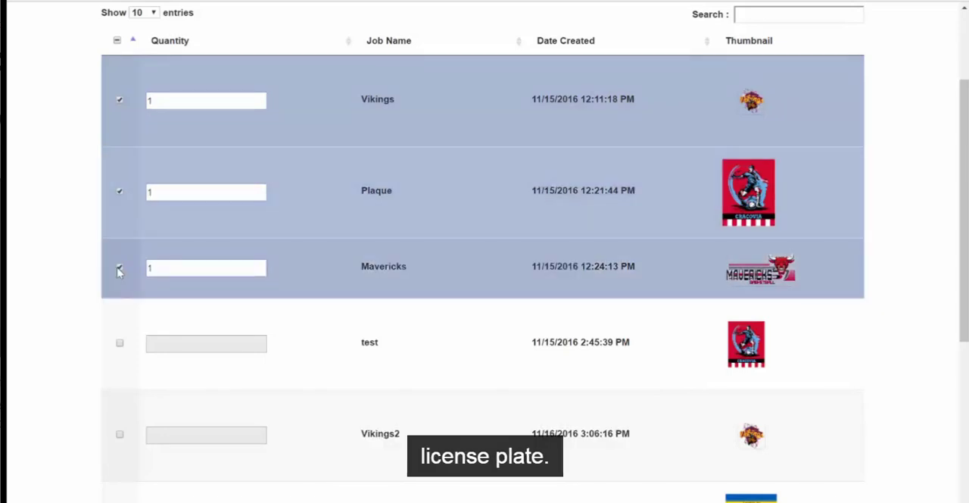
{"action": "left_click_drag", "start_coordinate": [964, 257], "coordinate": [966, 257]}
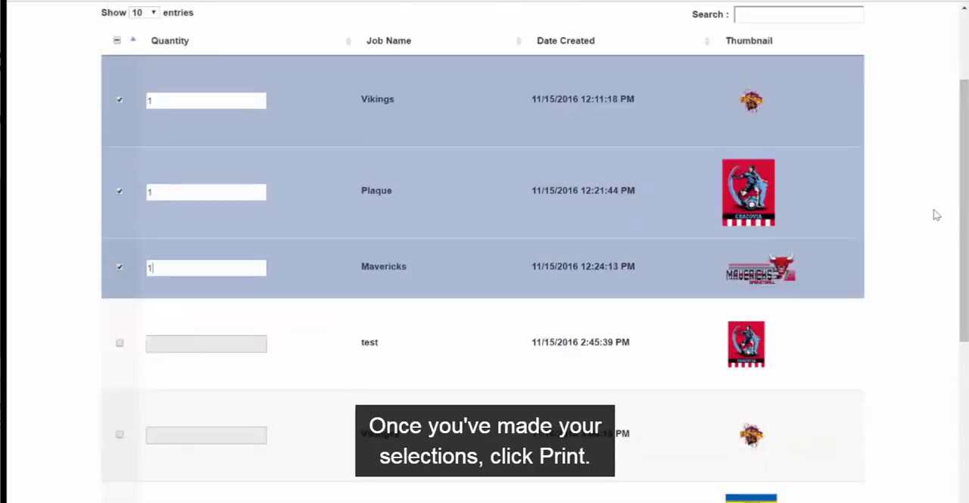
{"action": "scroll", "coordinate": [935, 212], "scroll_direction": "up", "scroll_amount": 2}
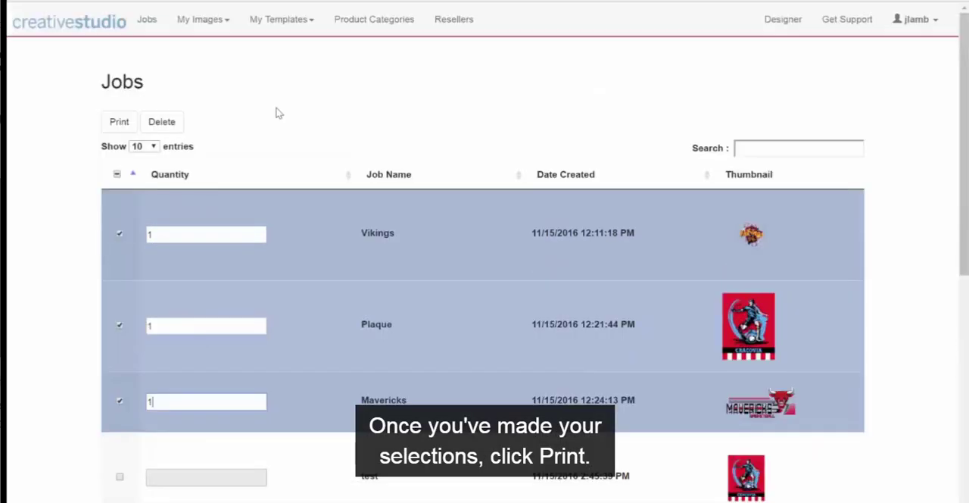
{"action": "left_click", "coordinate": [114, 123]}
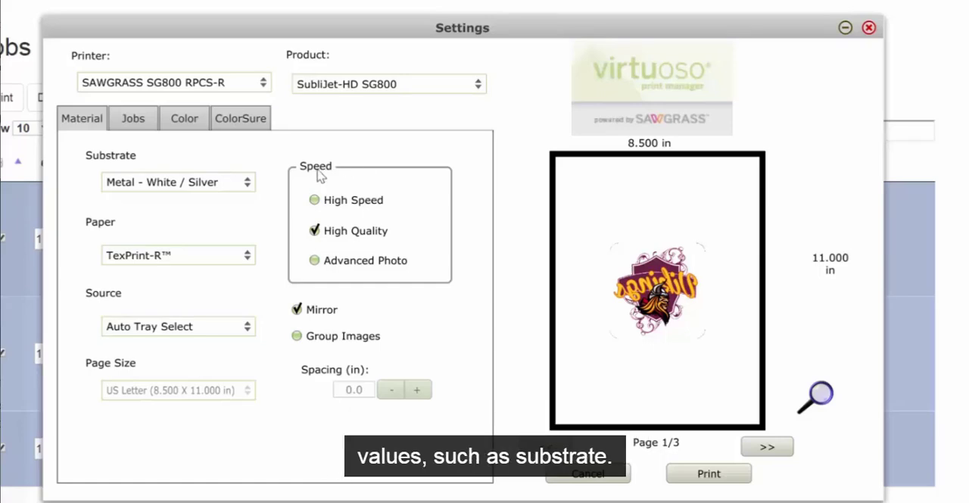
Set the substrate to Unisub Products and page through the preview of the three jobs.
{"action": "left_click", "coordinate": [250, 189]}
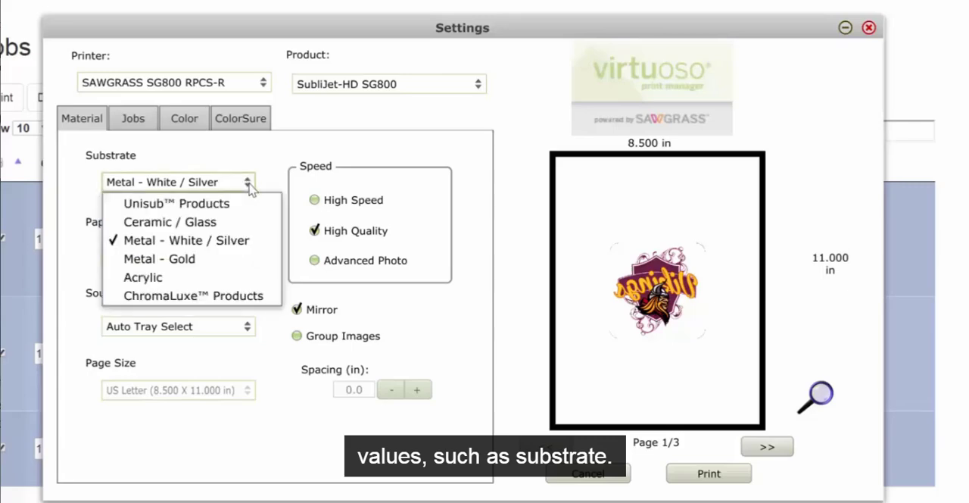
{"action": "left_click", "coordinate": [235, 207]}
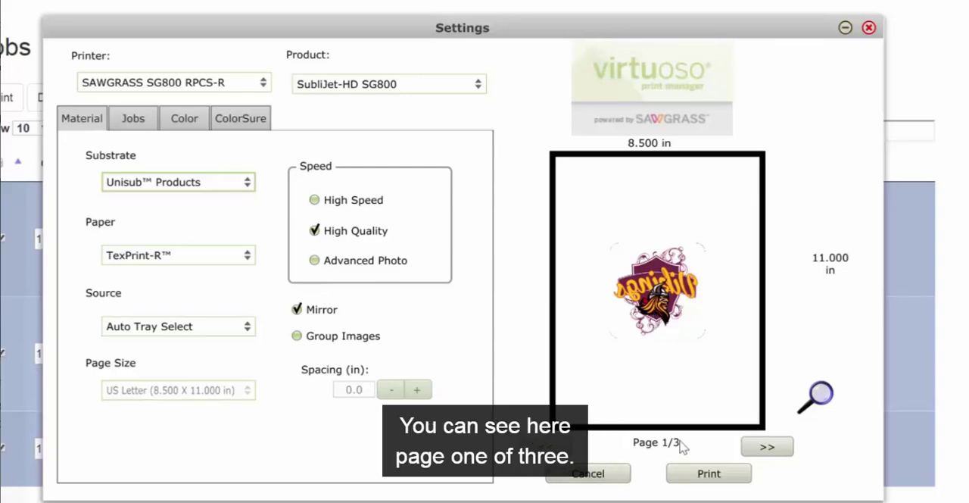
{"action": "left_click", "coordinate": [767, 446]}
{"action": "left_click", "coordinate": [767, 446]}
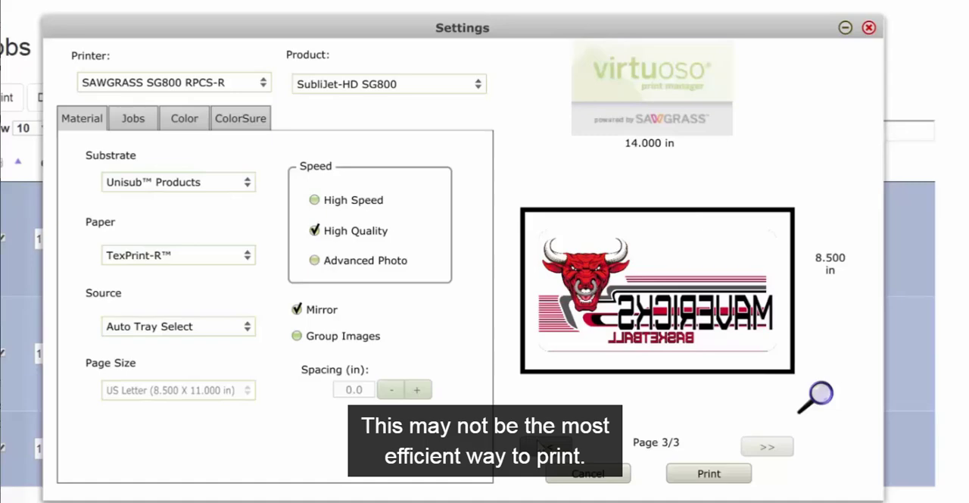
{"action": "left_click", "coordinate": [540, 445]}
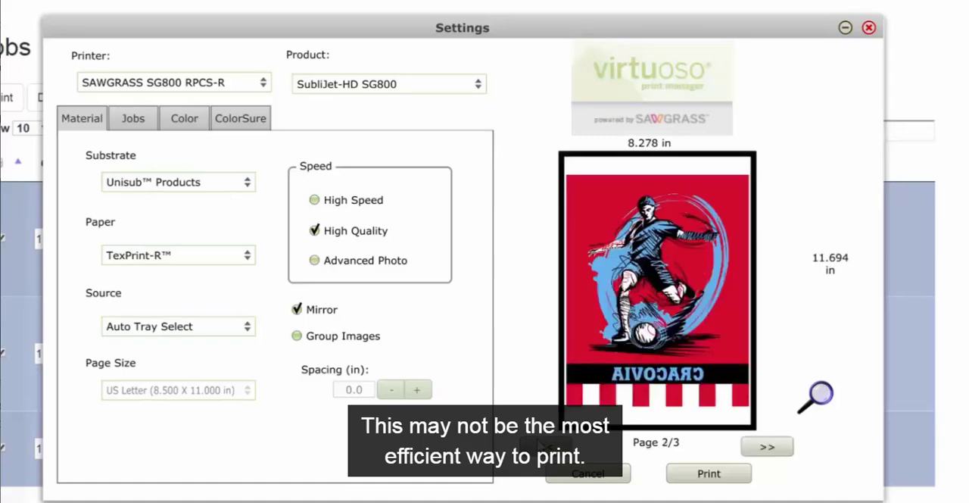
Group the images, try the US Legal page size, and finish with US Tabloid (11.000 X 17.000 in).
{"action": "left_click", "coordinate": [297, 338]}
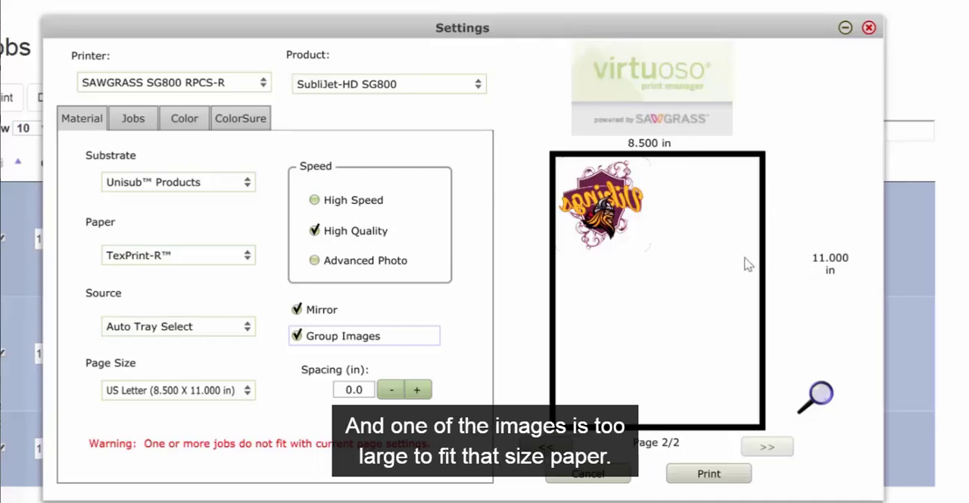
{"action": "left_click", "coordinate": [247, 392]}
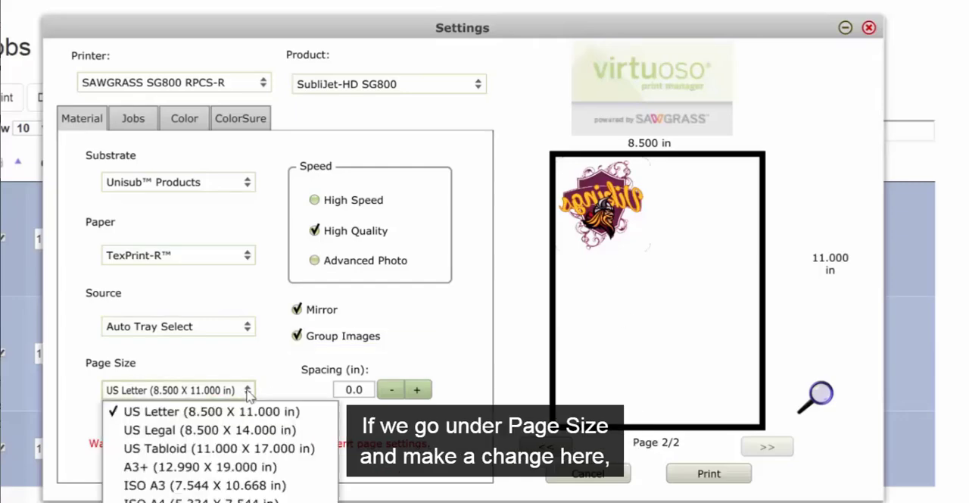
{"action": "left_click", "coordinate": [253, 429]}
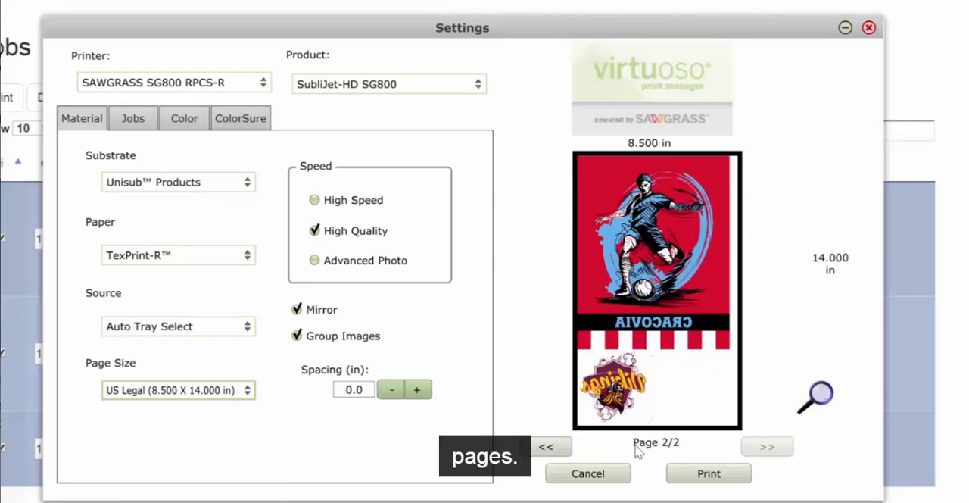
{"action": "left_click", "coordinate": [249, 392]}
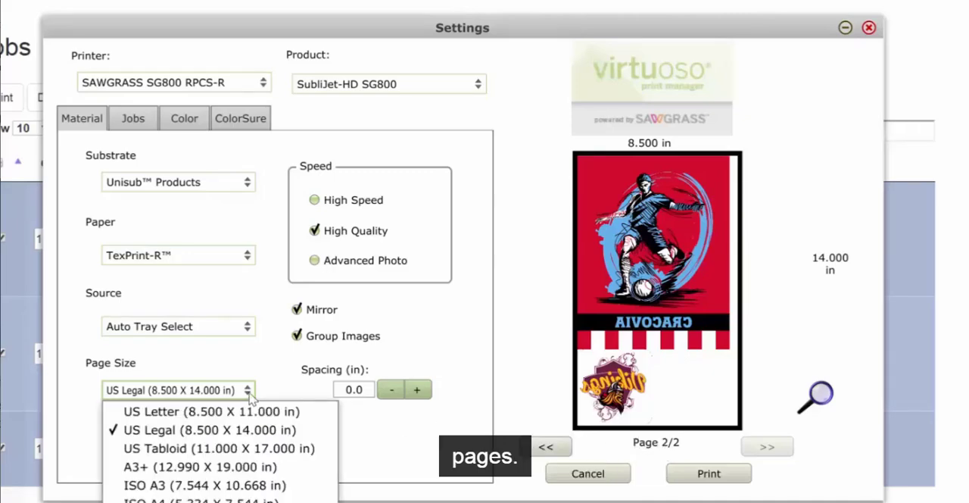
{"action": "left_click", "coordinate": [250, 448]}
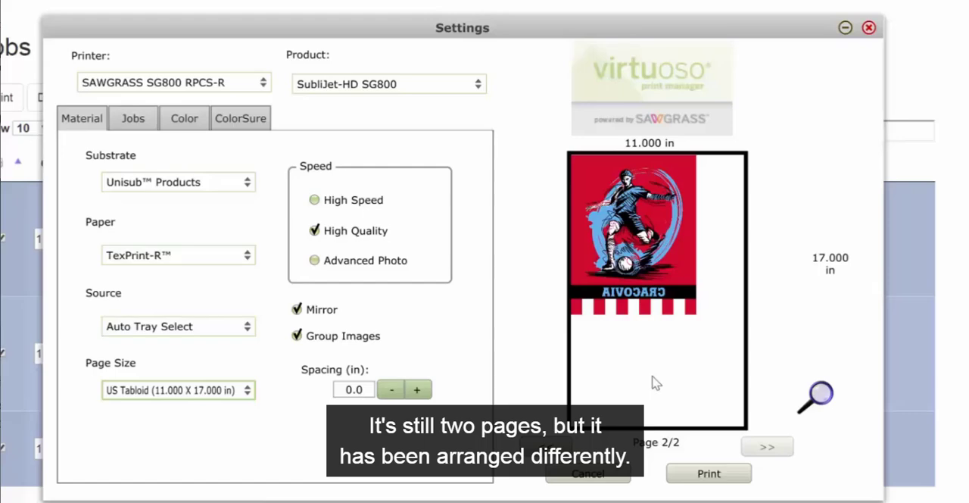
Set the number of copies to 4 for the Vikings job and 2 for the Mavericks job.
{"action": "left_click", "coordinate": [134, 119]}
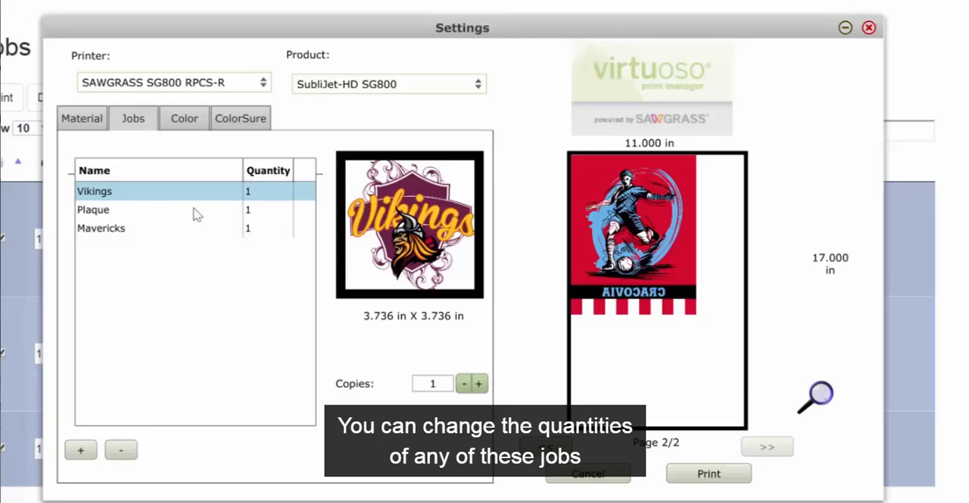
{"action": "left_click", "coordinate": [478, 384]}
{"action": "left_click", "coordinate": [478, 384]}
{"action": "left_click", "coordinate": [478, 384]}
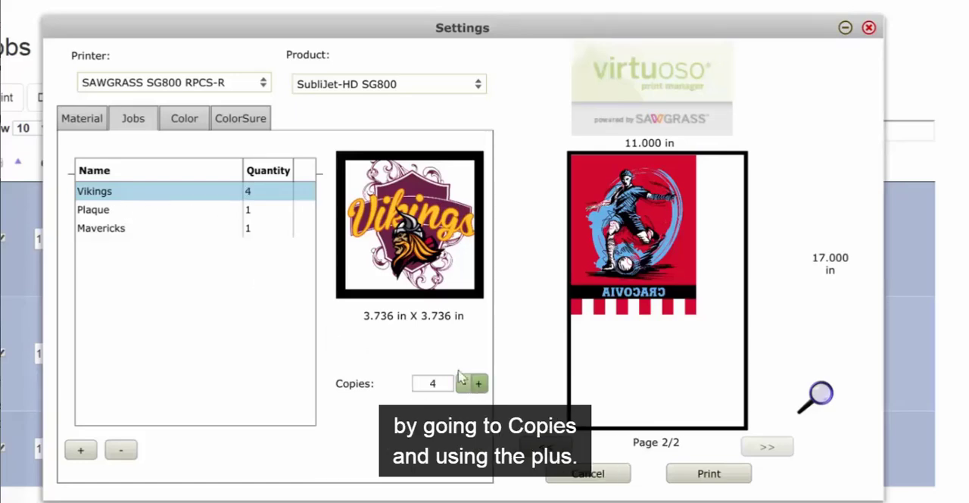
{"action": "left_click", "coordinate": [147, 216]}
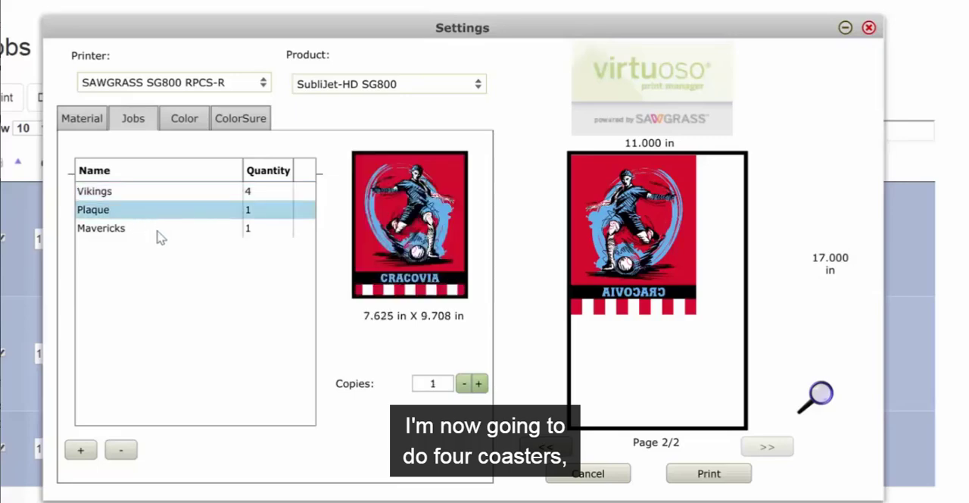
{"action": "left_click", "coordinate": [133, 235]}
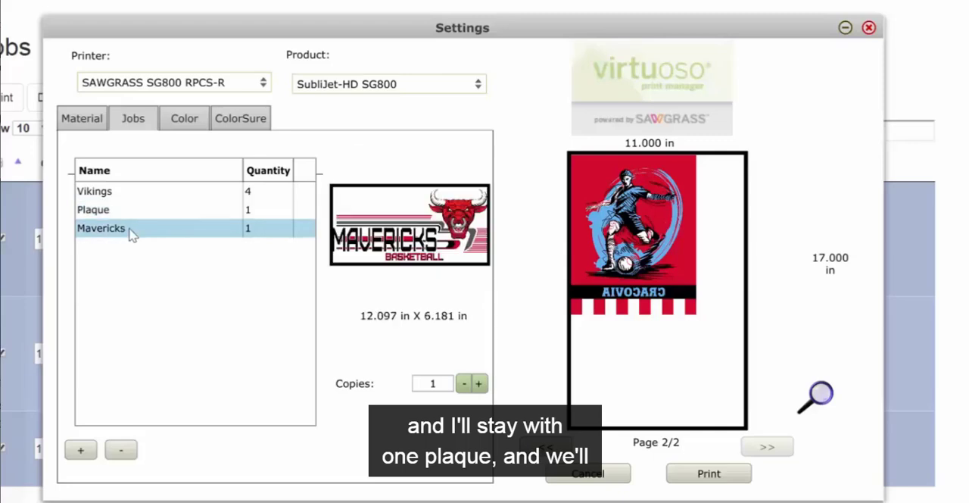
{"action": "left_click", "coordinate": [479, 384]}
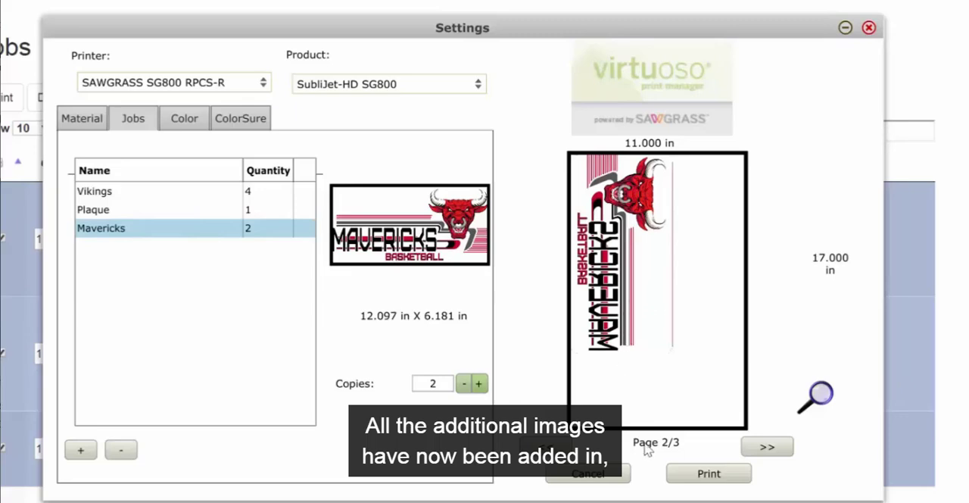
Page through the print preview to check how the images are placed, ending on the first page.
{"action": "left_click", "coordinate": [766, 448]}
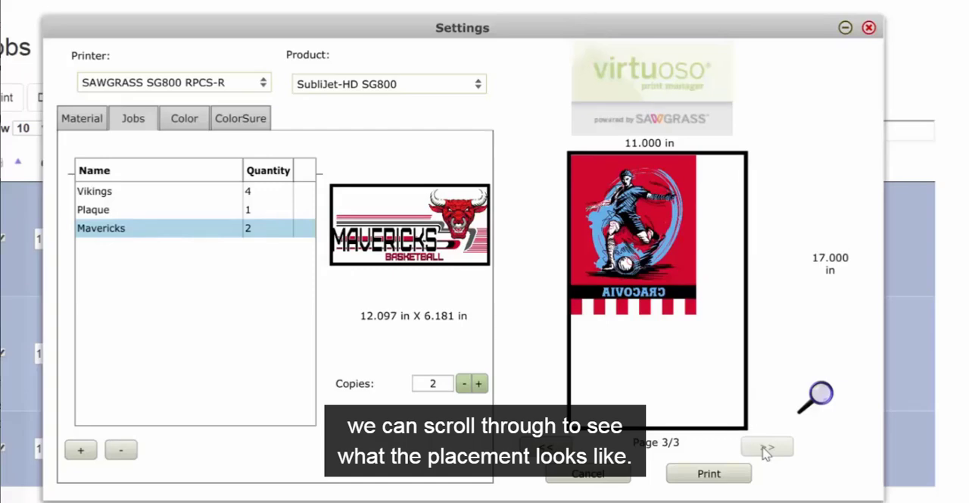
{"action": "left_click", "coordinate": [546, 447]}
{"action": "left_click", "coordinate": [546, 446]}
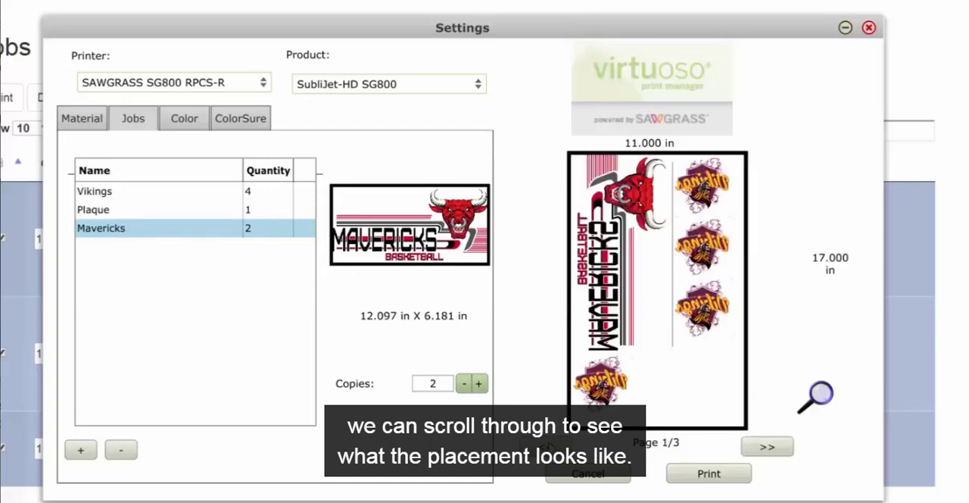
Set the spacing between the grouped images on the US Tabloid layout to 0.3 in.
{"action": "left_click", "coordinate": [92, 121]}
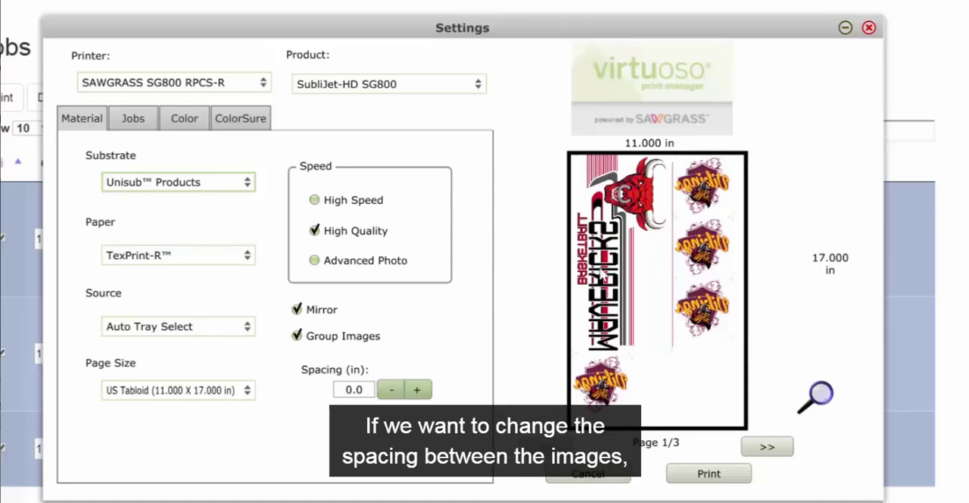
{"action": "left_click", "coordinate": [419, 389]}
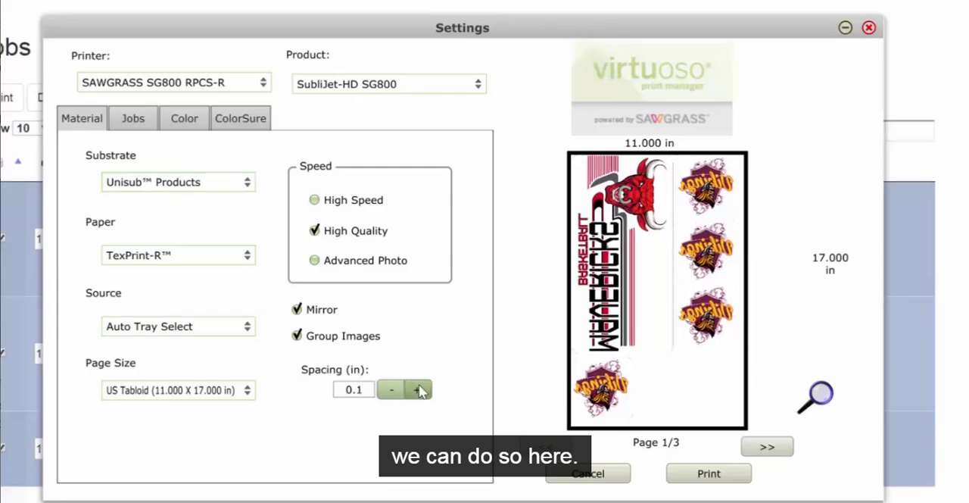
{"action": "left_click", "coordinate": [418, 389]}
{"action": "left_click", "coordinate": [419, 389]}
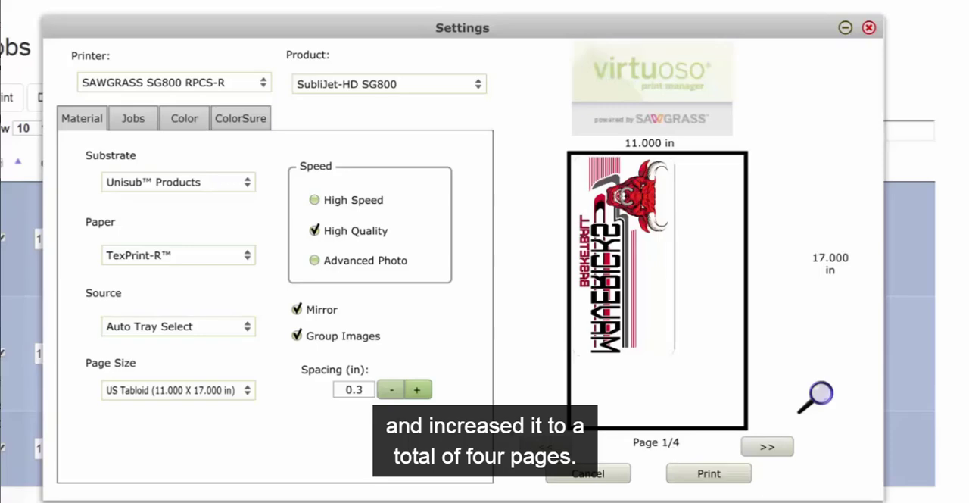
Reduce the spacing between the grouped images to 0.1 in and check the layout in an enlarged preview.
{"action": "left_click", "coordinate": [392, 394]}
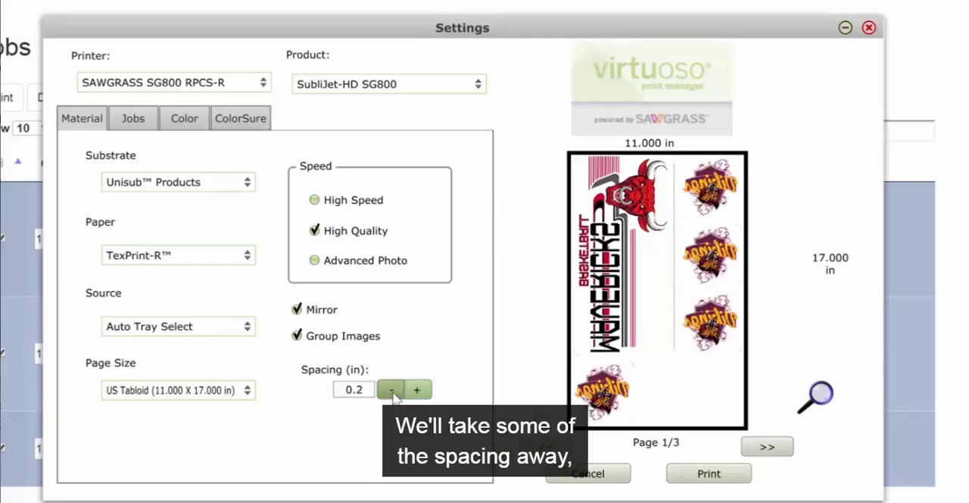
{"action": "left_click", "coordinate": [392, 394]}
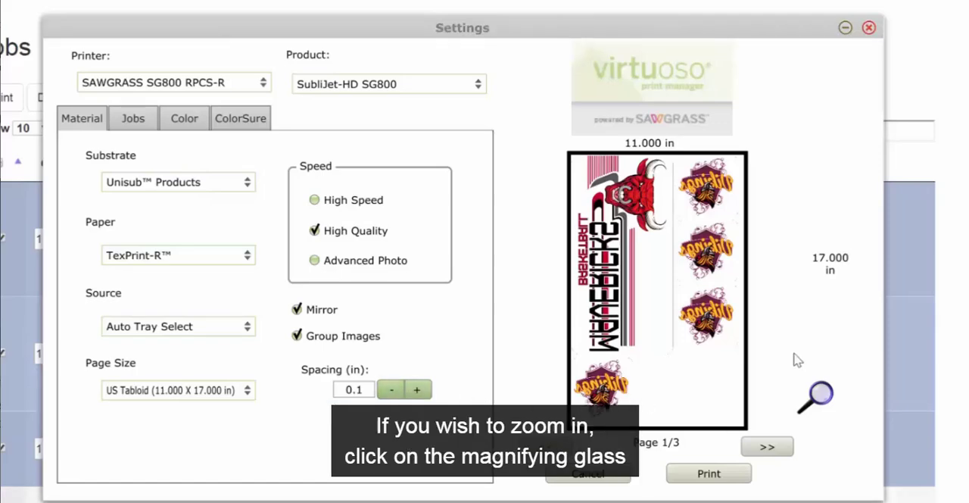
{"action": "left_click", "coordinate": [817, 391]}
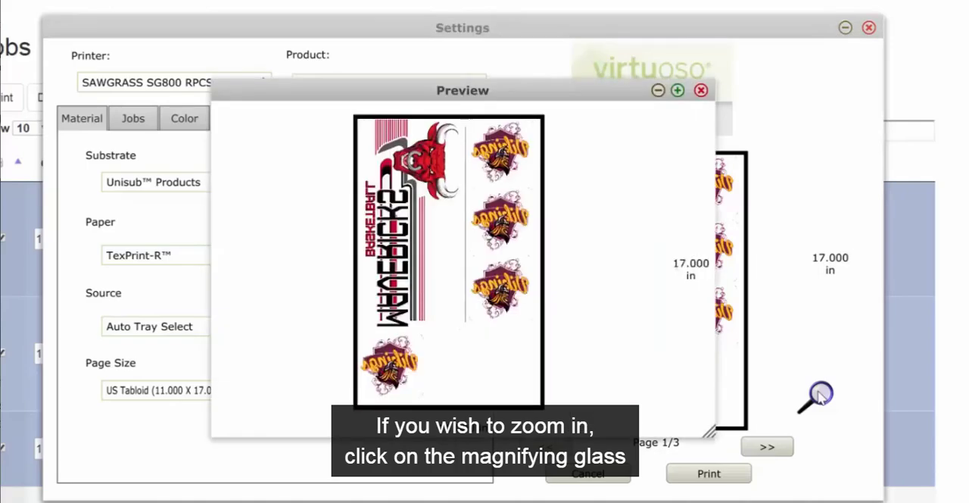
{"action": "left_click_drag", "start_coordinate": [711, 433], "coordinate": [968, 502]}
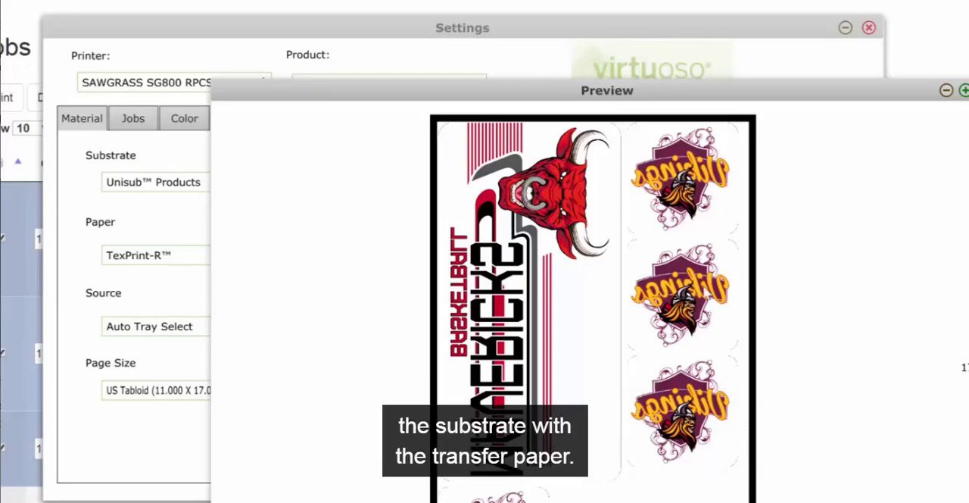
{"action": "left_click", "coordinate": [946, 90]}
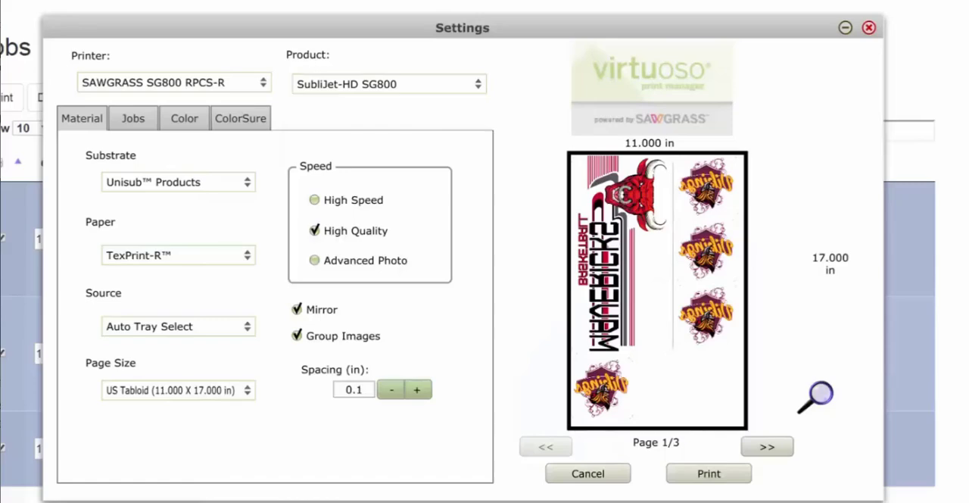
Reset the color adjustments to their default values and check the ColorSure palette choice, leaving it at Default HQ.
{"action": "left_click", "coordinate": [186, 122]}
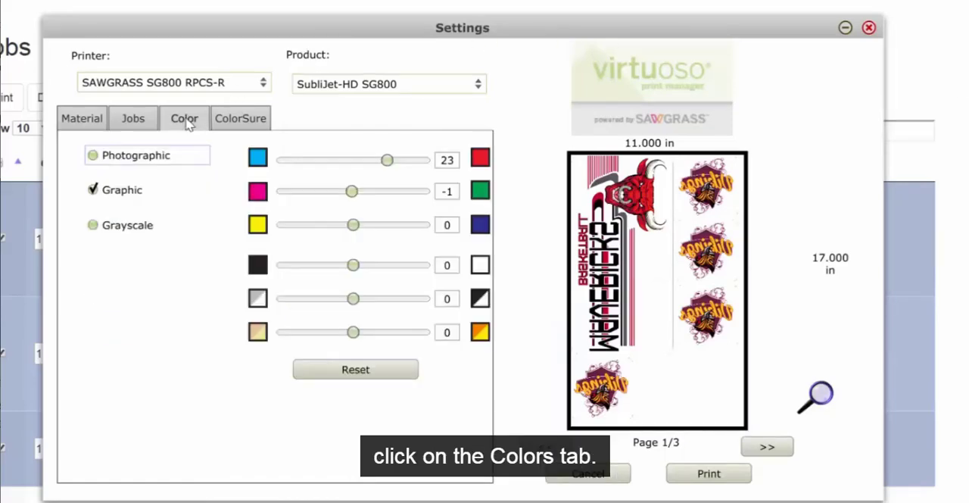
{"action": "left_click", "coordinate": [352, 370]}
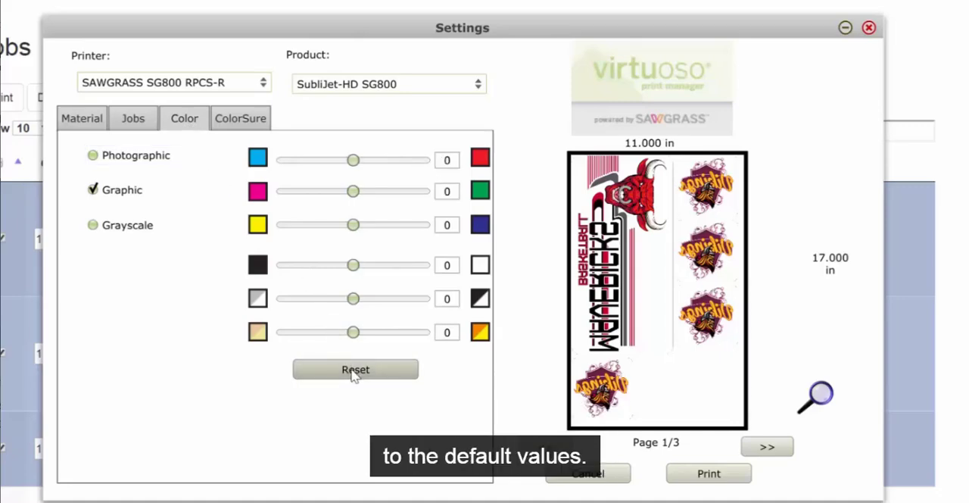
{"action": "left_click", "coordinate": [244, 121]}
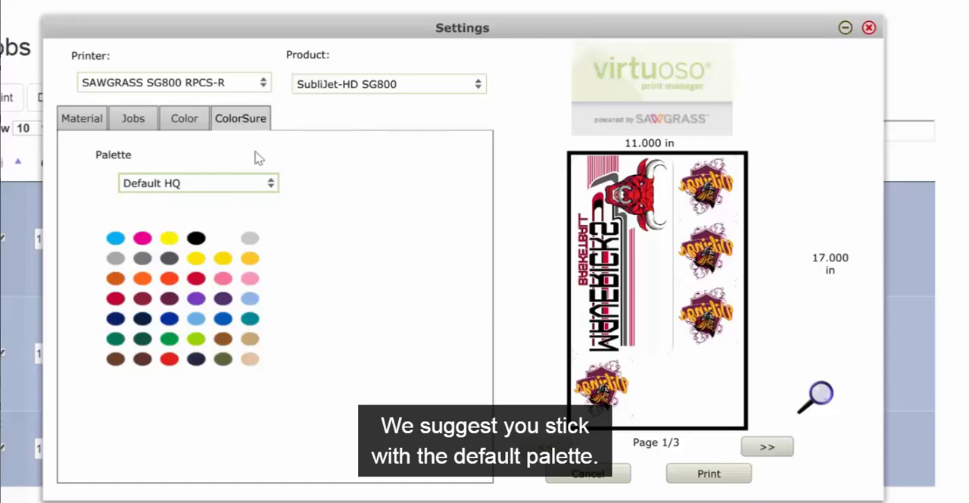
{"action": "left_click", "coordinate": [271, 186]}
{"action": "left_click", "coordinate": [271, 183]}
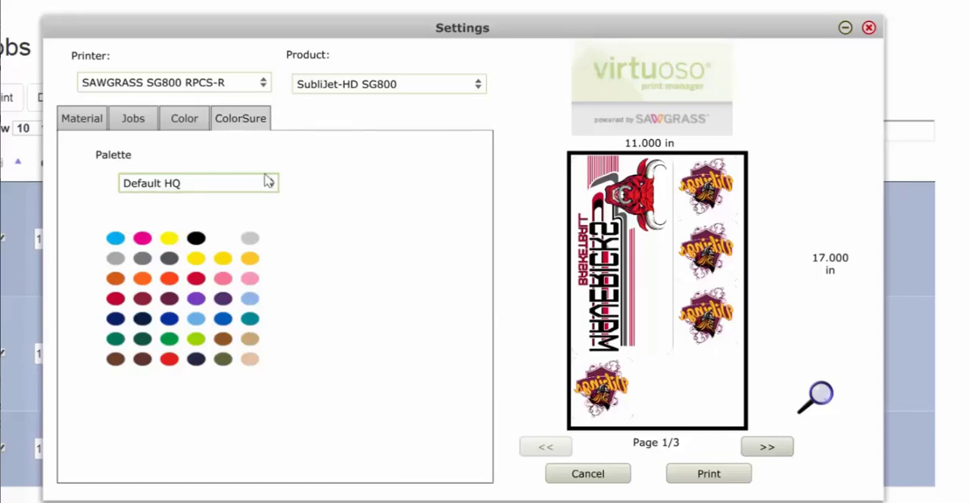
{"action": "left_click", "coordinate": [83, 121]}
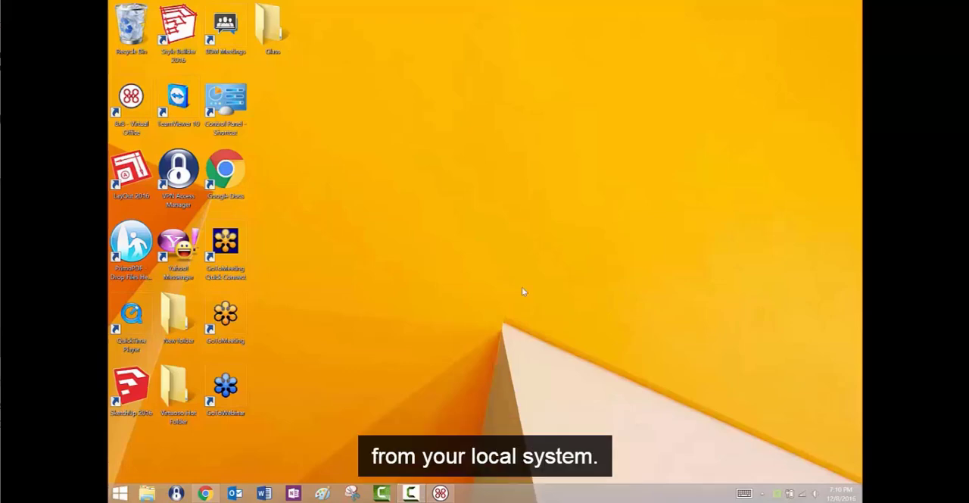
Open the local file AmericanFootball from the Artwork For Upload folder for printing through the system tray's print manager.
{"action": "right_click", "coordinate": [776, 493]}
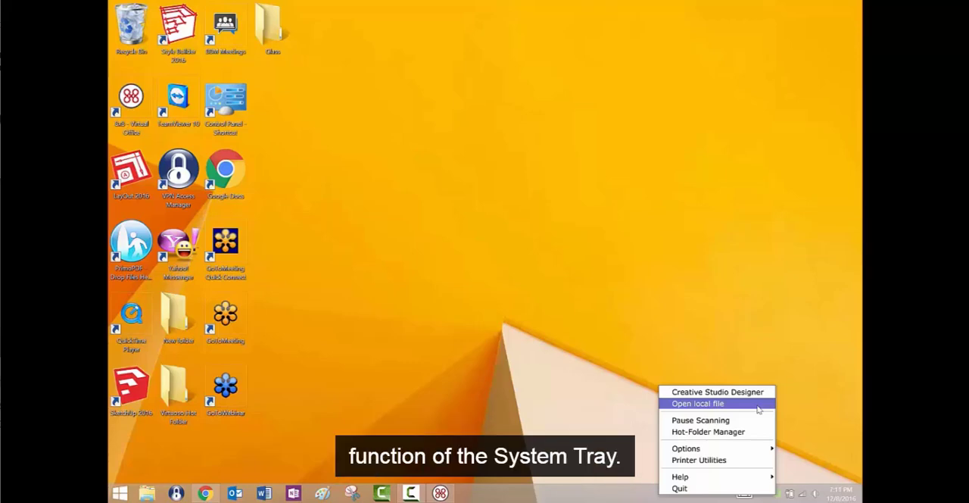
{"action": "left_click", "coordinate": [758, 410]}
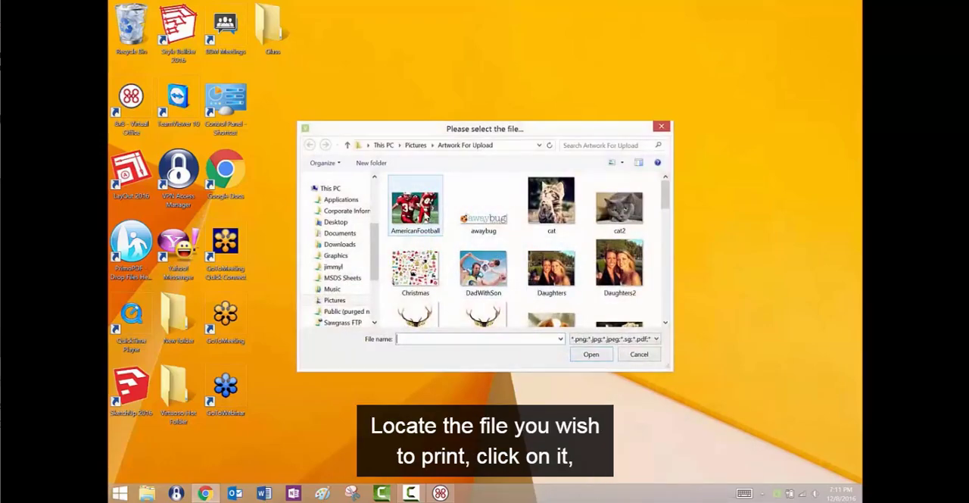
{"action": "left_click", "coordinate": [414, 206]}
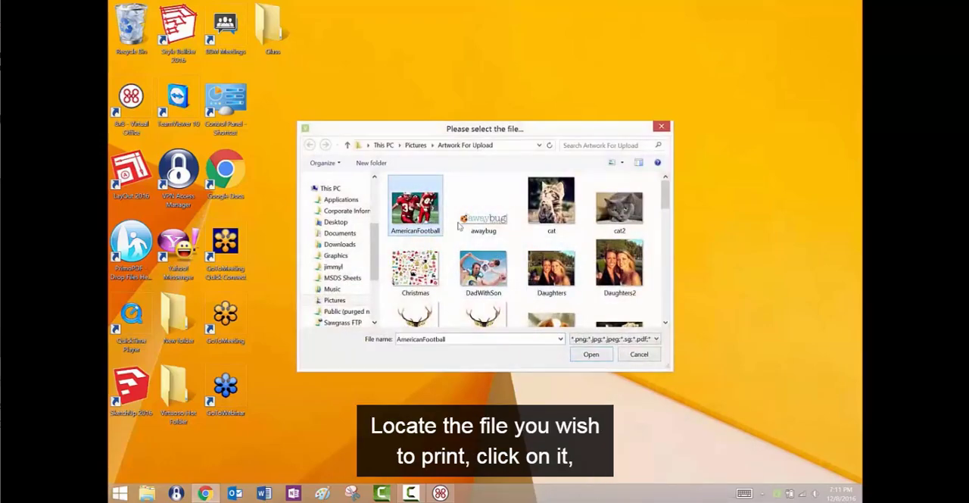
{"action": "left_click", "coordinate": [590, 354]}
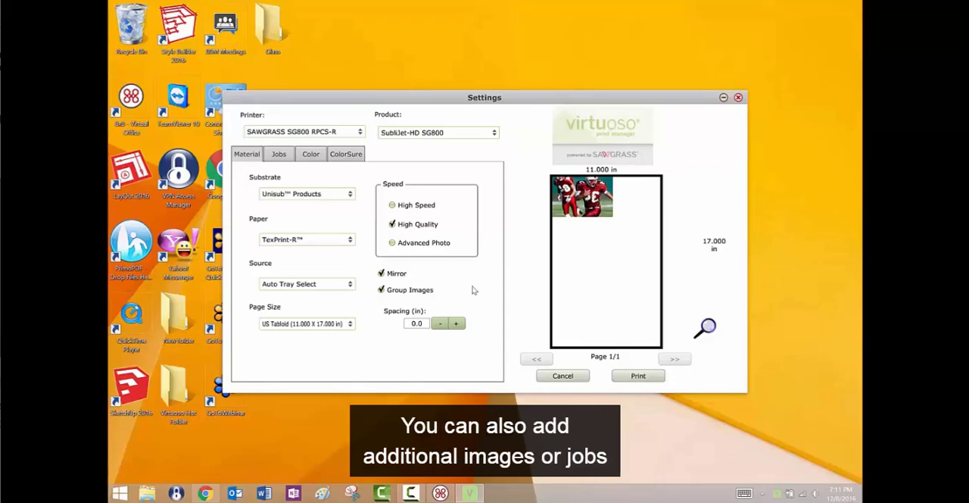
Add the Dolphin image from the Artwork For Upload folder to the print jobs.
{"action": "left_click", "coordinate": [283, 158]}
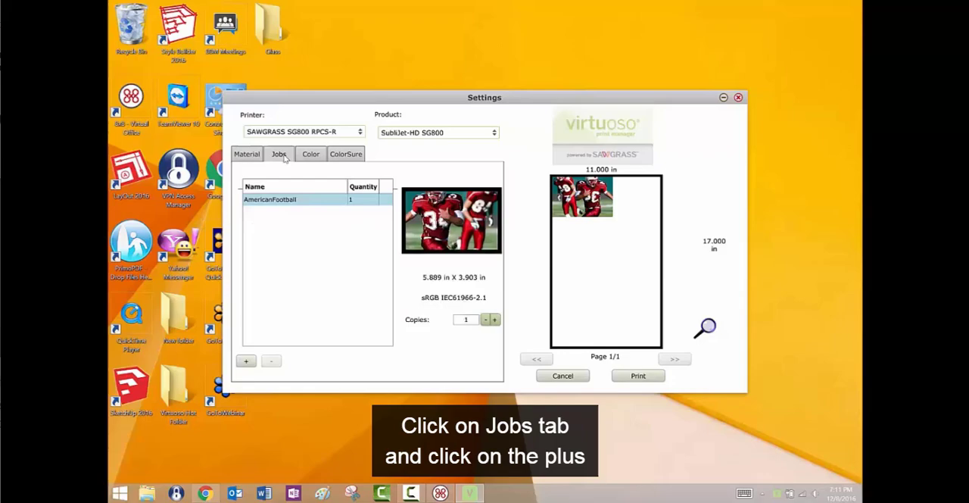
{"action": "left_click", "coordinate": [242, 362]}
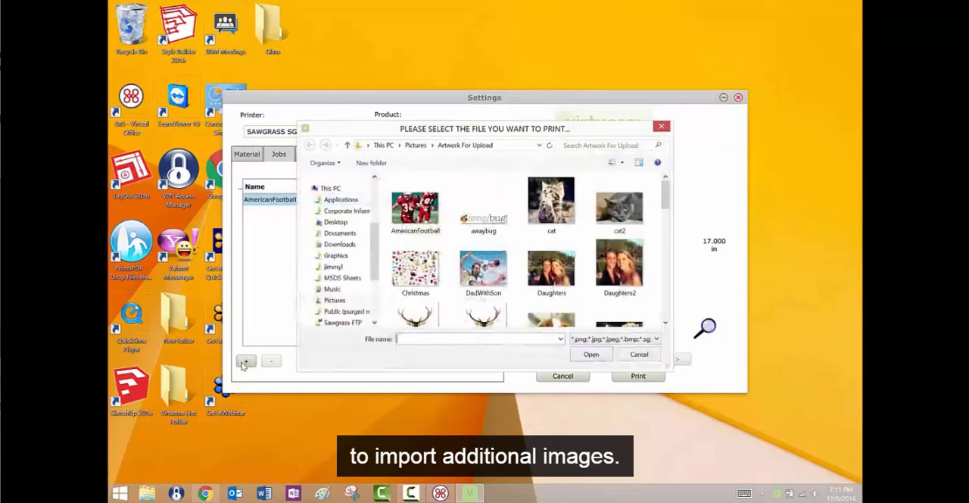
{"action": "left_click_drag", "start_coordinate": [665, 193], "coordinate": [666, 220]}
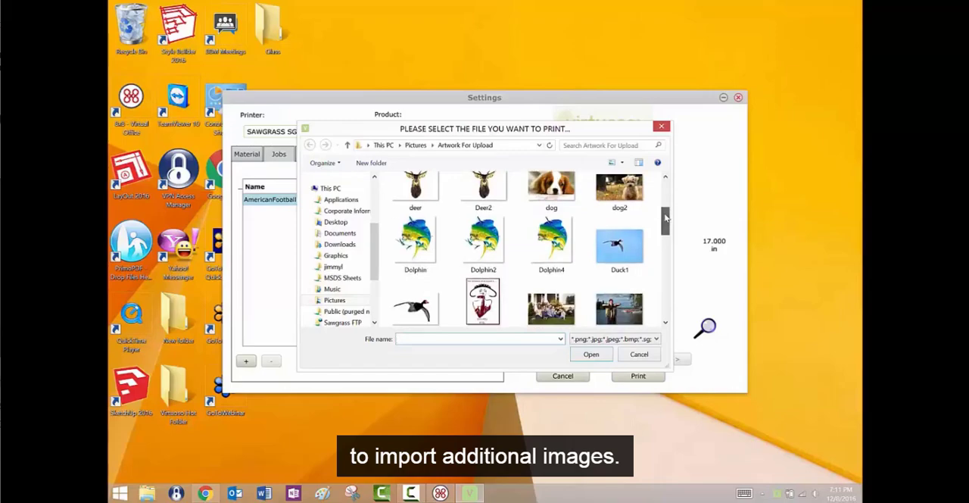
{"action": "left_click", "coordinate": [424, 236]}
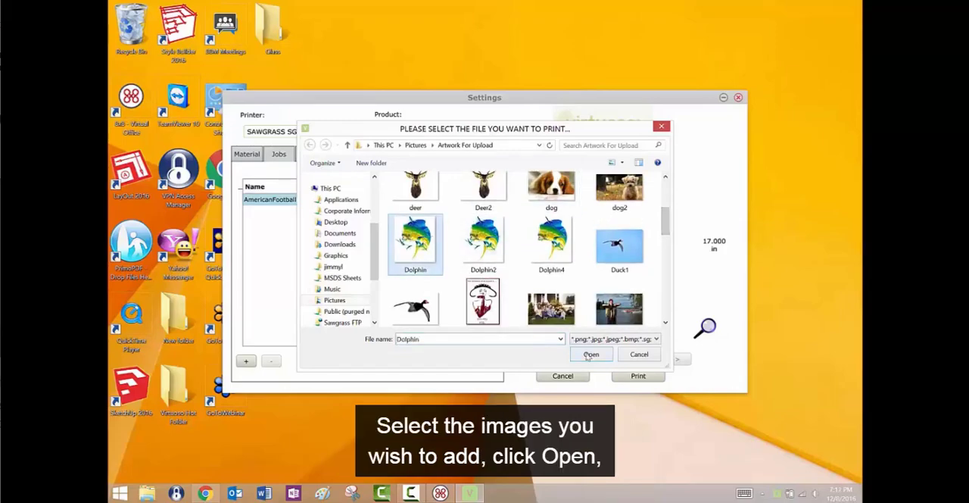
{"action": "left_click", "coordinate": [589, 354]}
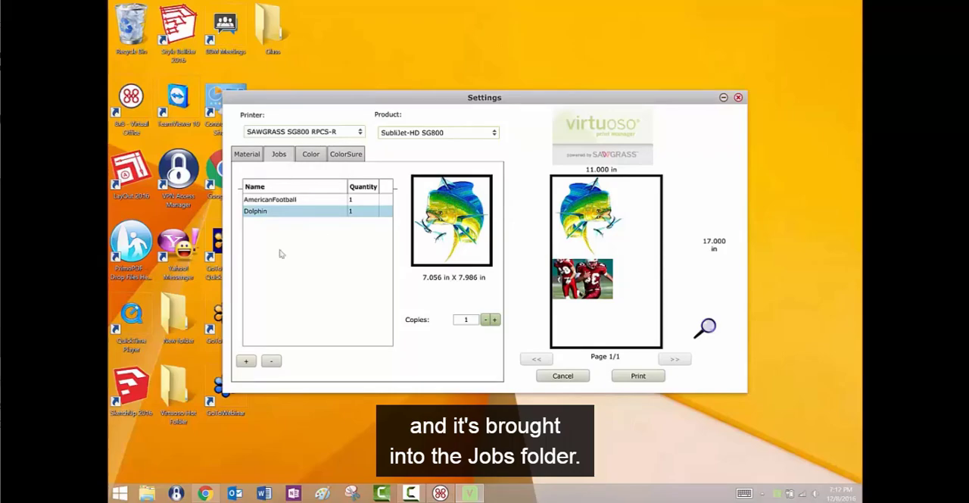
Add the Fishing image from the same folder as another print job.
{"action": "left_click", "coordinate": [246, 362]}
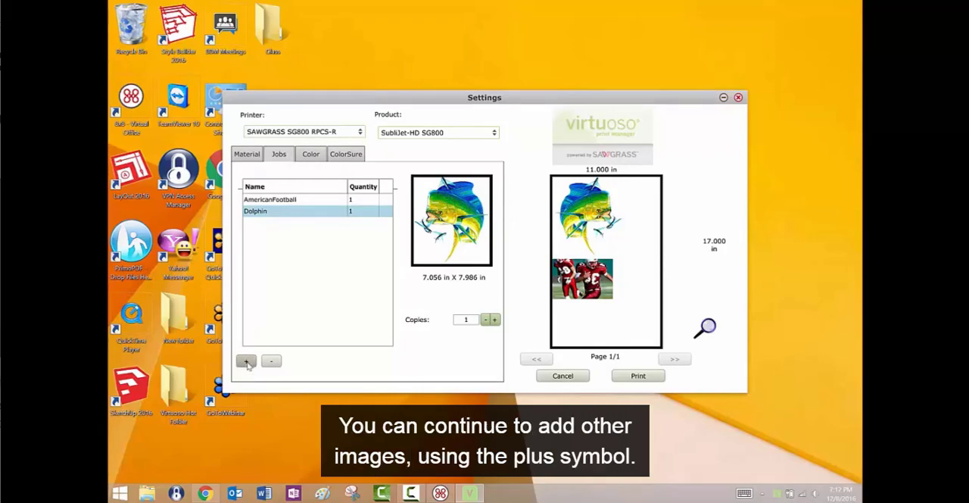
{"action": "scroll", "coordinate": [634, 252], "scroll_direction": "down", "scroll_amount": 5}
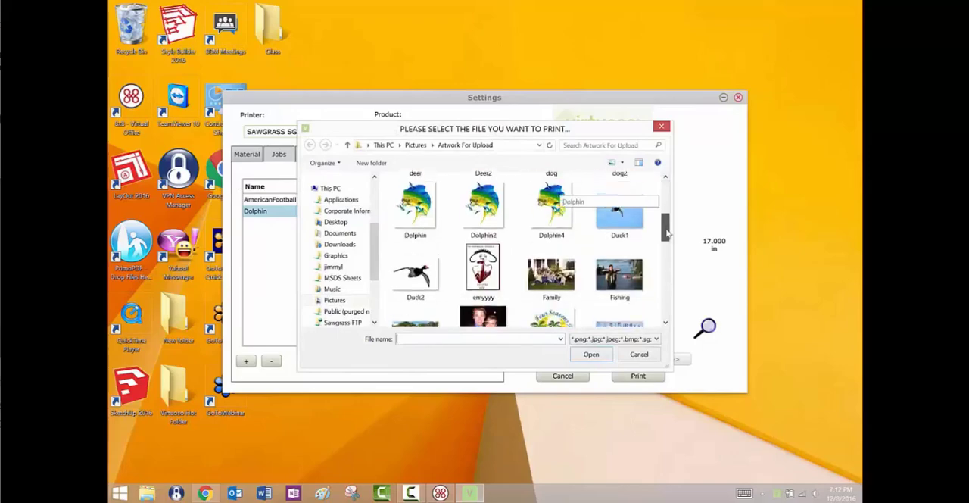
{"action": "left_click", "coordinate": [619, 259]}
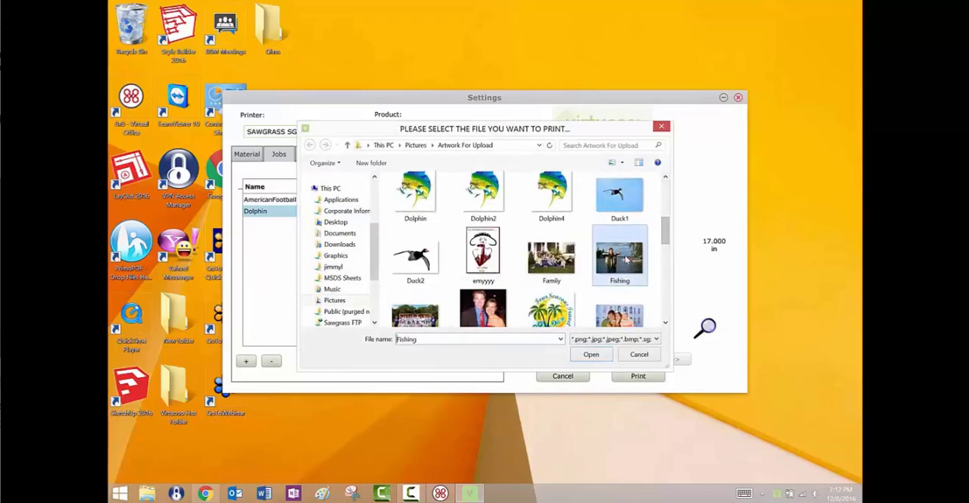
{"action": "left_click", "coordinate": [591, 354]}
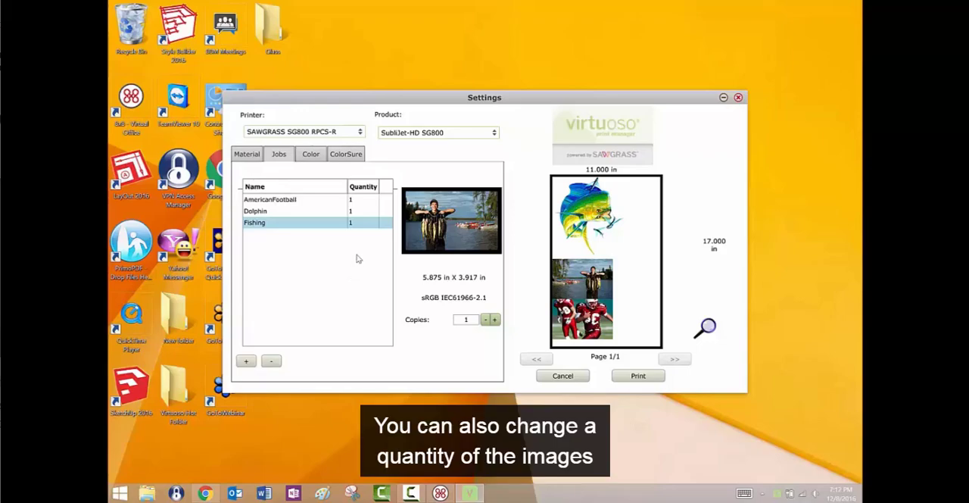
Set the copies to 4 for Dolphin and 2 for Fishing, and page through the preview to the last page.
{"action": "left_click", "coordinate": [294, 215]}
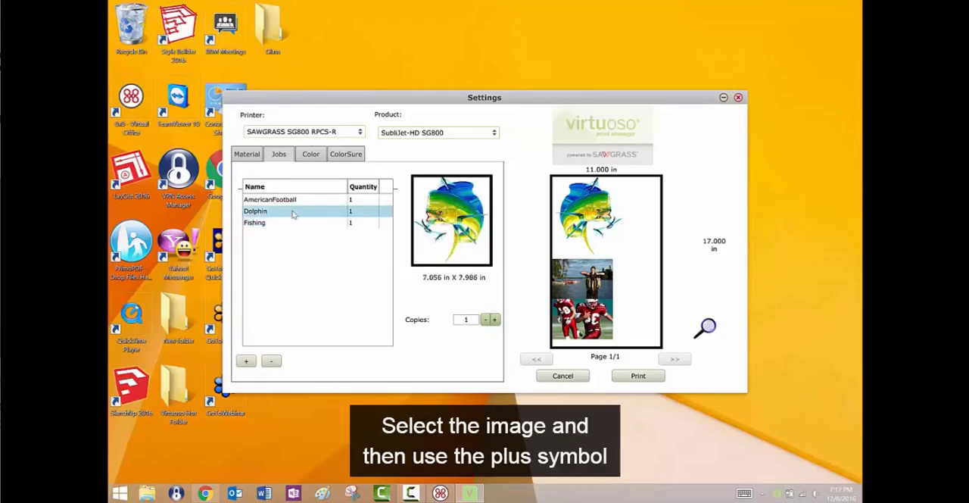
{"action": "left_click", "coordinate": [495, 321]}
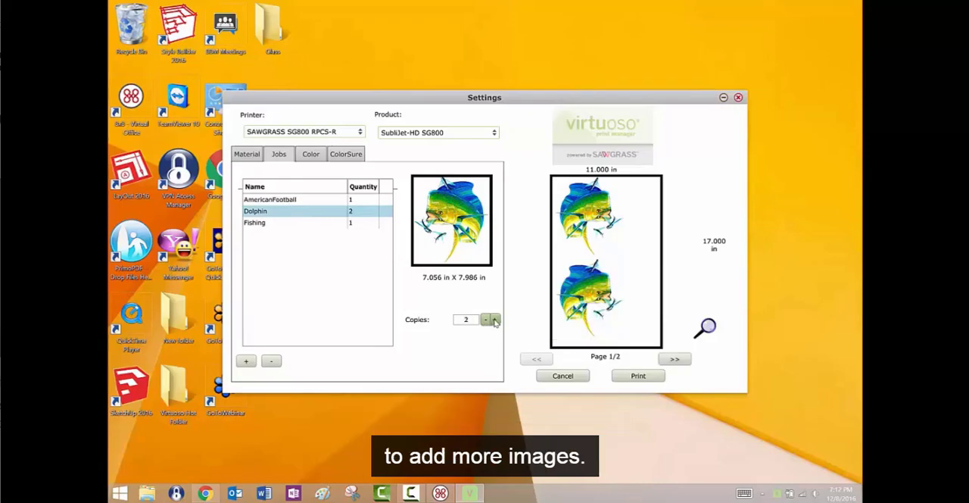
{"action": "left_click", "coordinate": [495, 321]}
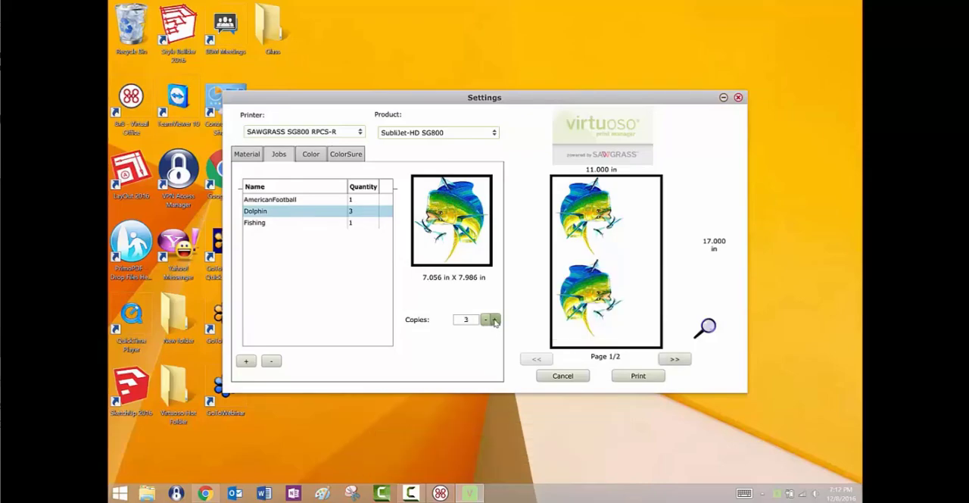
{"action": "left_click", "coordinate": [308, 225]}
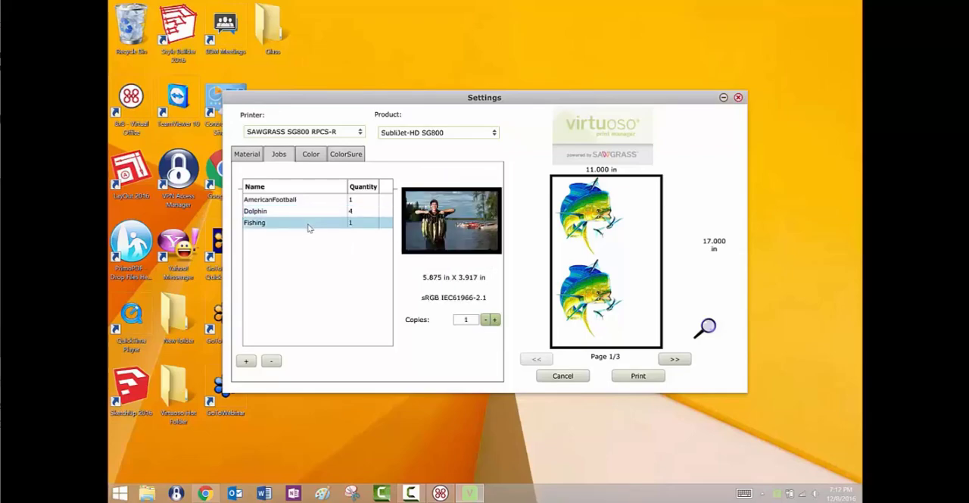
{"action": "left_click", "coordinate": [494, 321]}
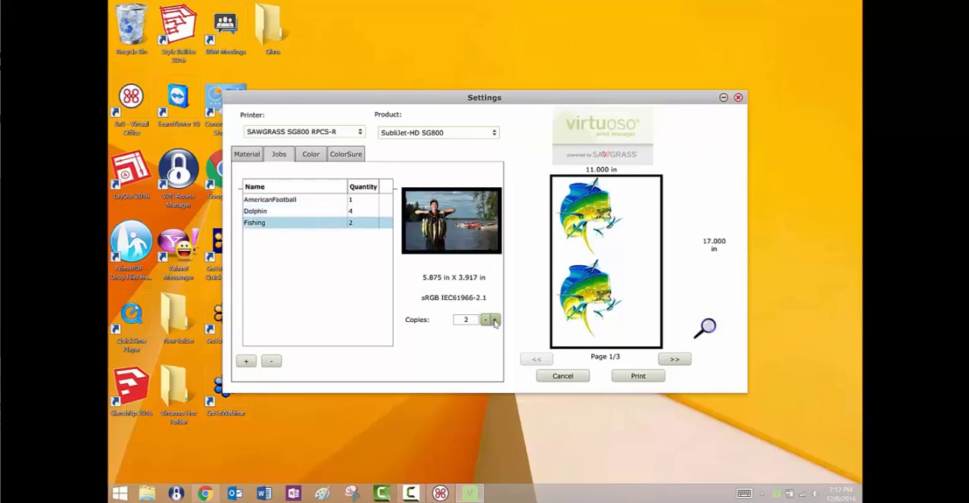
{"action": "left_click", "coordinate": [676, 360]}
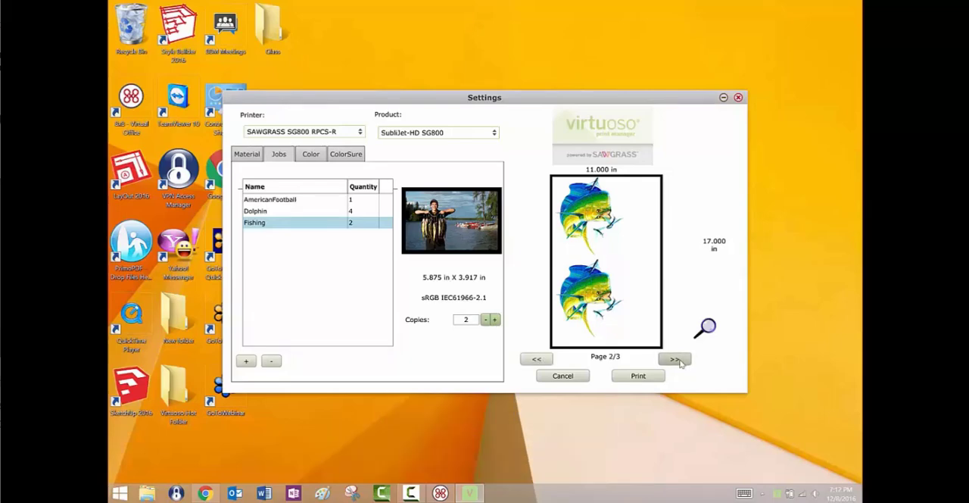
{"action": "left_click", "coordinate": [678, 361]}
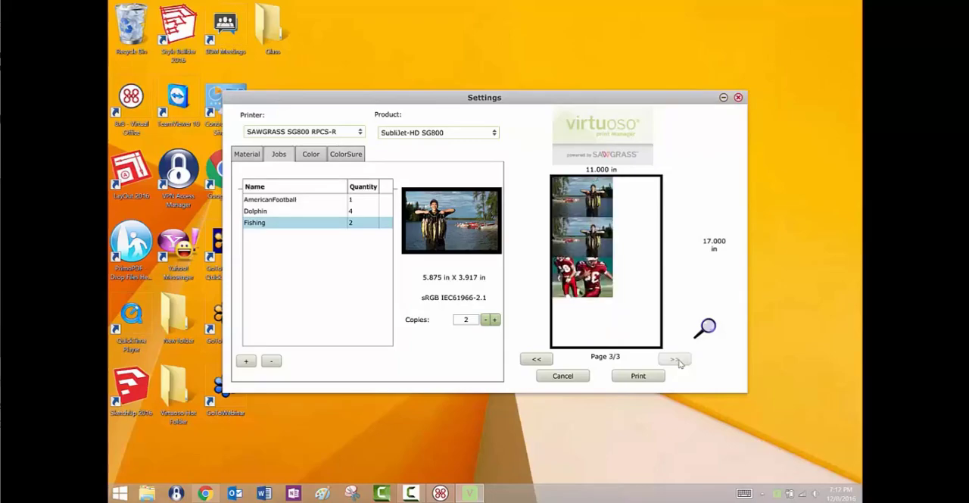
Set the spacing between the grouped images to 0.5 in and the page size to US Legal (8.500 X 14.000 in).
{"action": "left_click", "coordinate": [254, 154]}
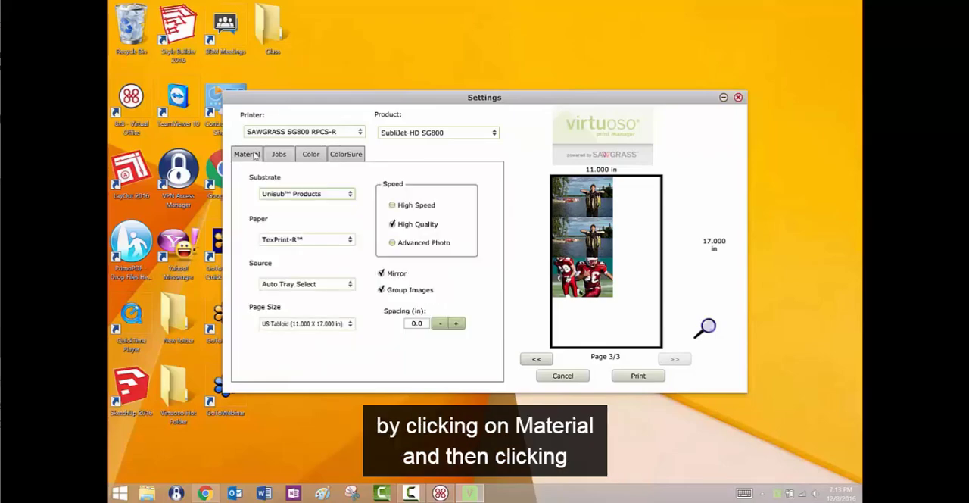
{"action": "left_click", "coordinate": [458, 326]}
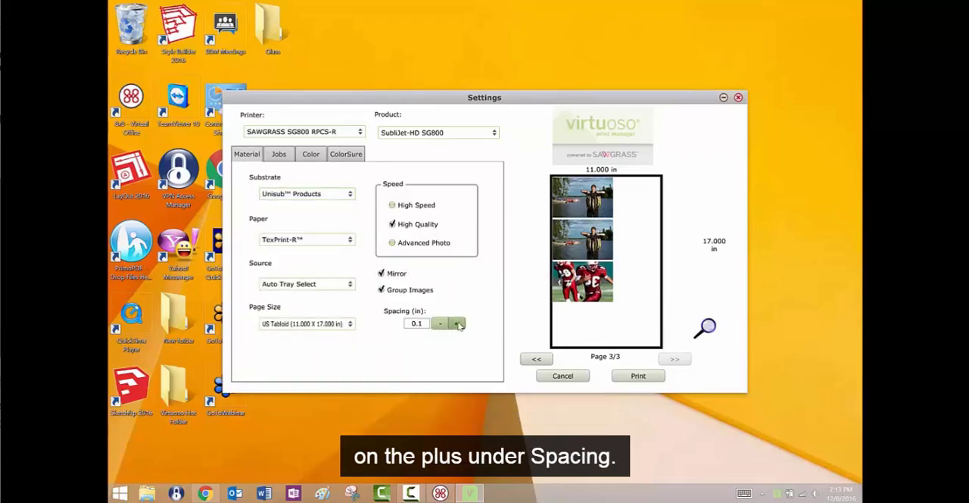
{"action": "left_click", "coordinate": [459, 326]}
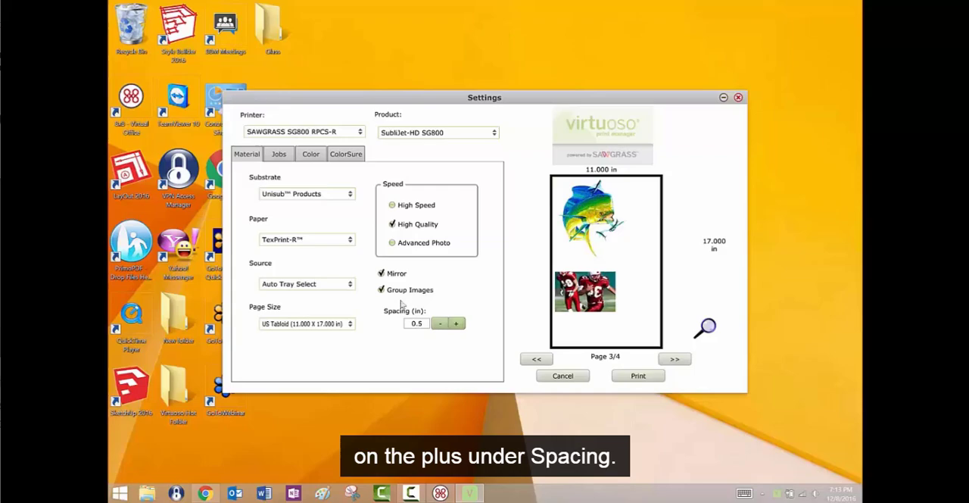
{"action": "left_click", "coordinate": [350, 324]}
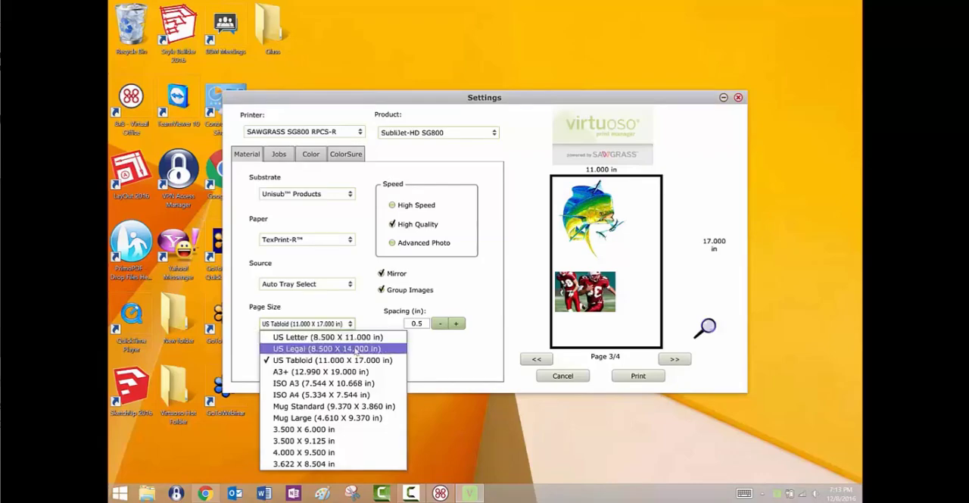
{"action": "left_click", "coordinate": [355, 349]}
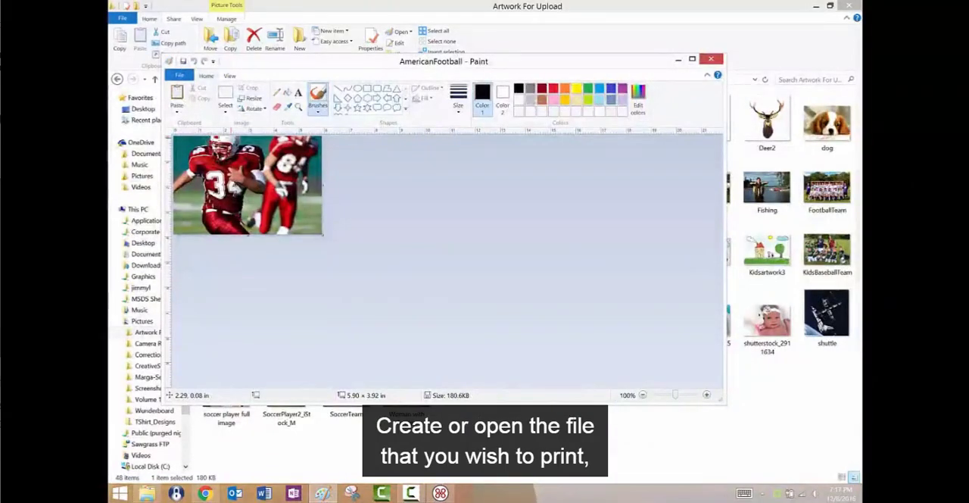
Save the AmericanFootball image as a JPEG into the Virtuoso Hot Folder on the Desktop, keeping its file name.
{"action": "left_click", "coordinate": [180, 76]}
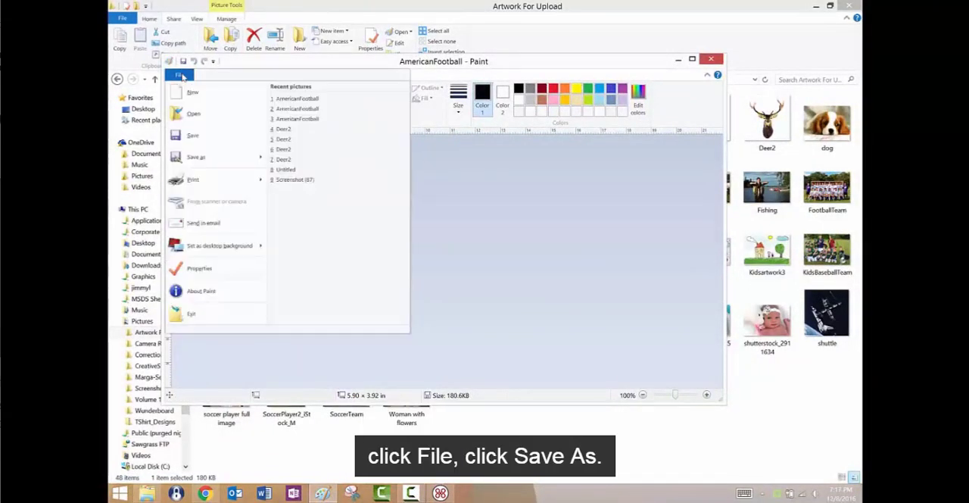
{"action": "left_click", "coordinate": [198, 158]}
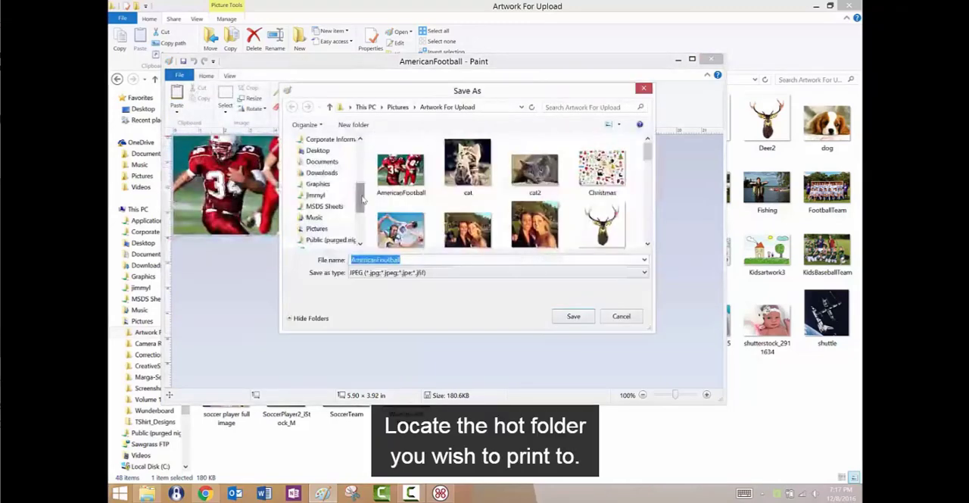
{"action": "left_click_drag", "start_coordinate": [361, 198], "coordinate": [361, 188]}
{"action": "left_click", "coordinate": [333, 185]}
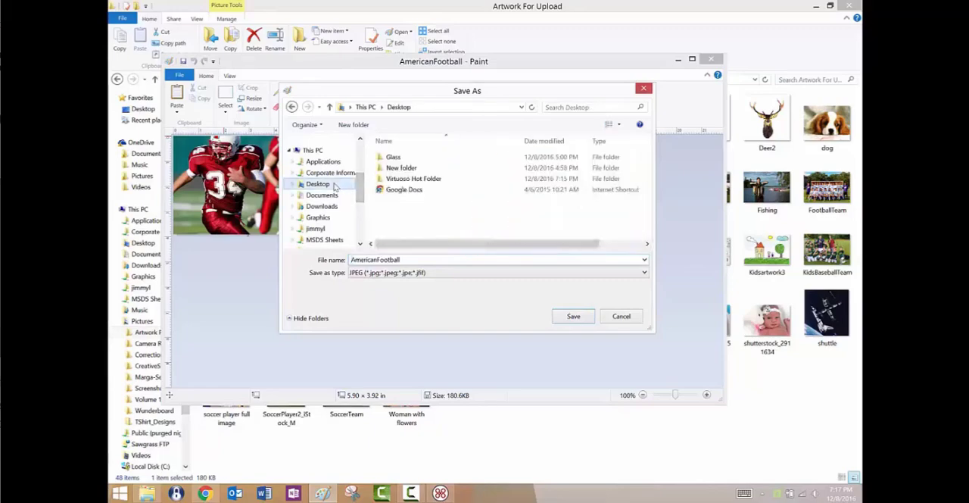
{"action": "left_click", "coordinate": [439, 180]}
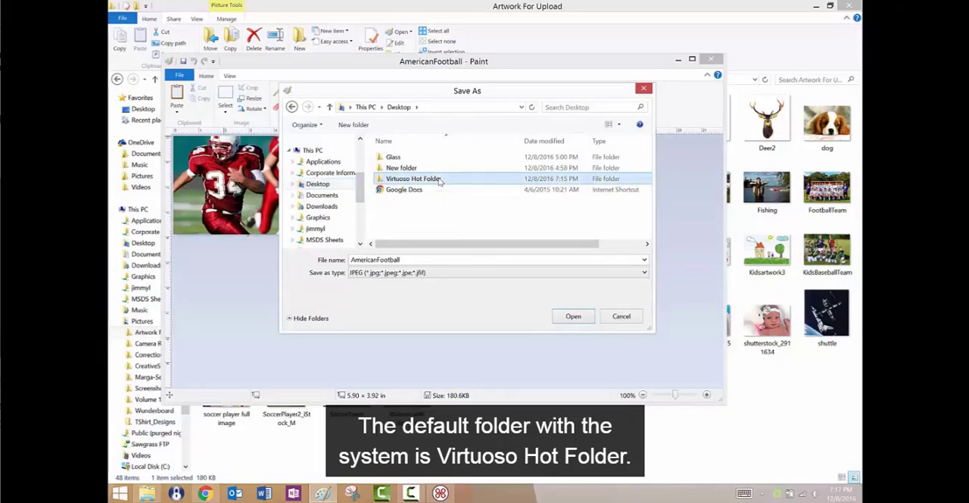
{"action": "left_click", "coordinate": [570, 316]}
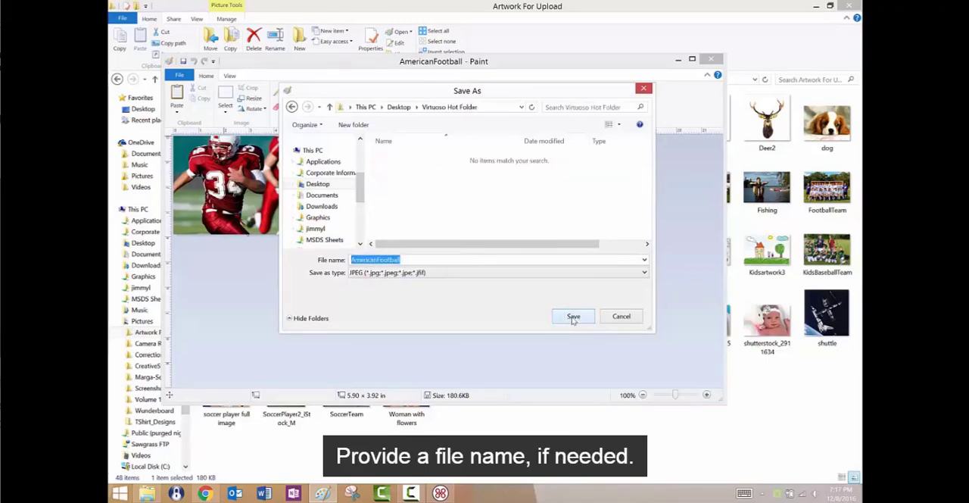
{"action": "left_click", "coordinate": [574, 317]}
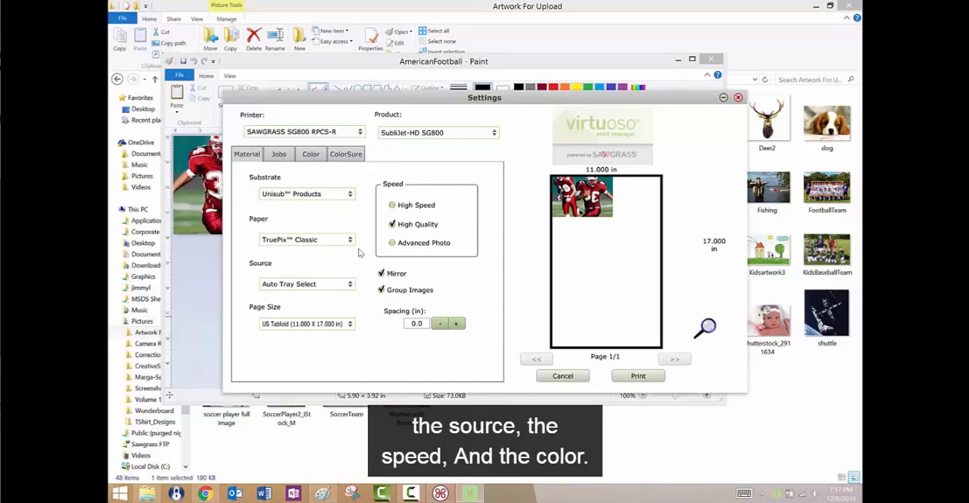
Check the color settings, and add the Dolphin image from the Artwork For Upload folder to the print jobs.
{"action": "left_click", "coordinate": [318, 157]}
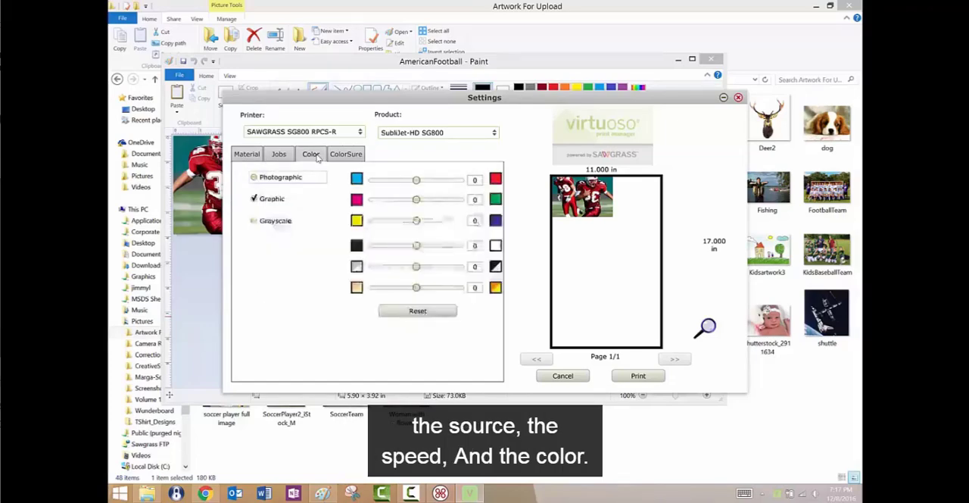
{"action": "left_click", "coordinate": [279, 155]}
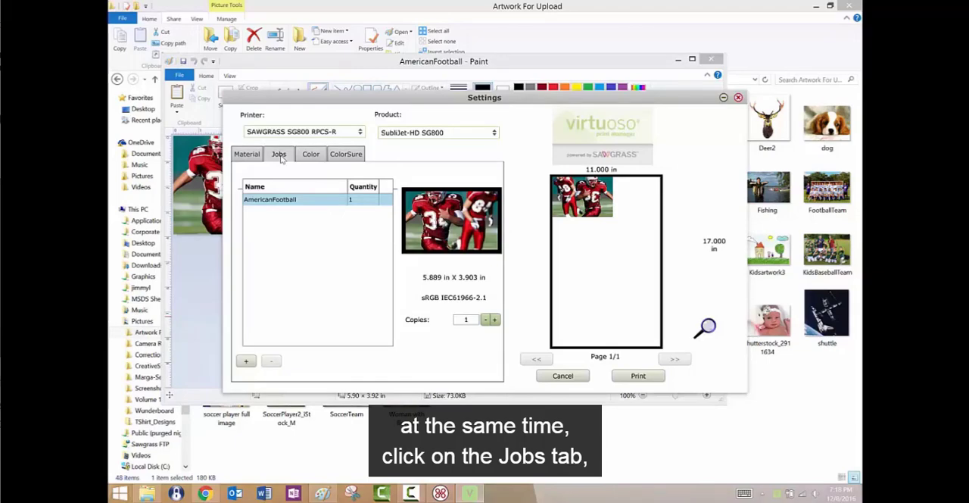
{"action": "left_click", "coordinate": [245, 361]}
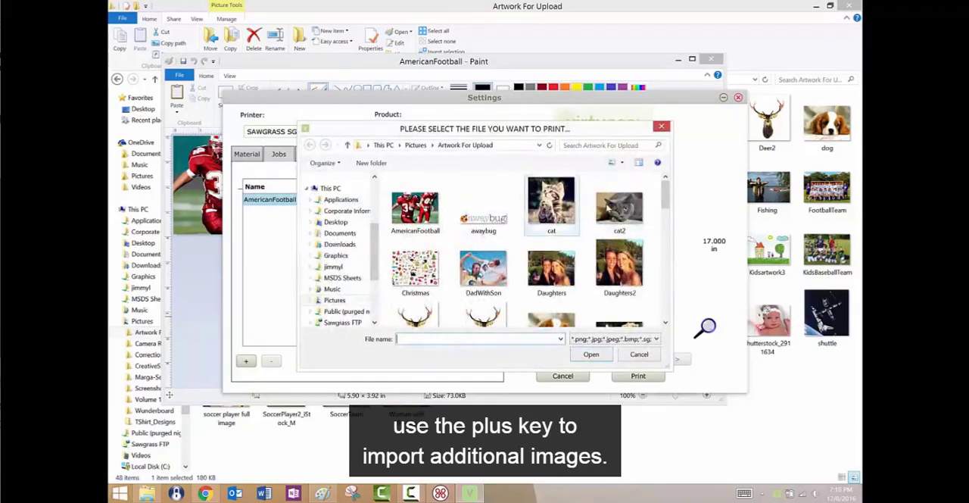
{"action": "left_click_drag", "start_coordinate": [666, 198], "coordinate": [666, 227]}
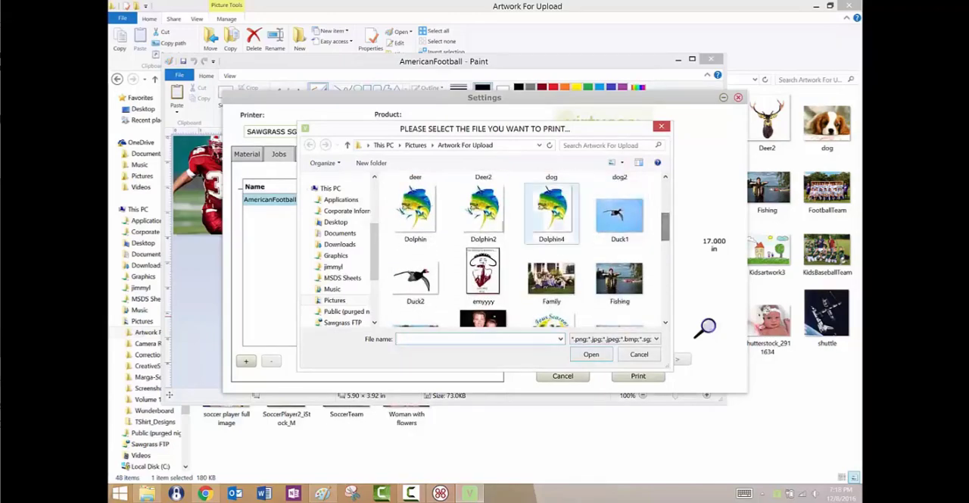
{"action": "left_click", "coordinate": [415, 212]}
{"action": "left_click", "coordinate": [590, 355]}
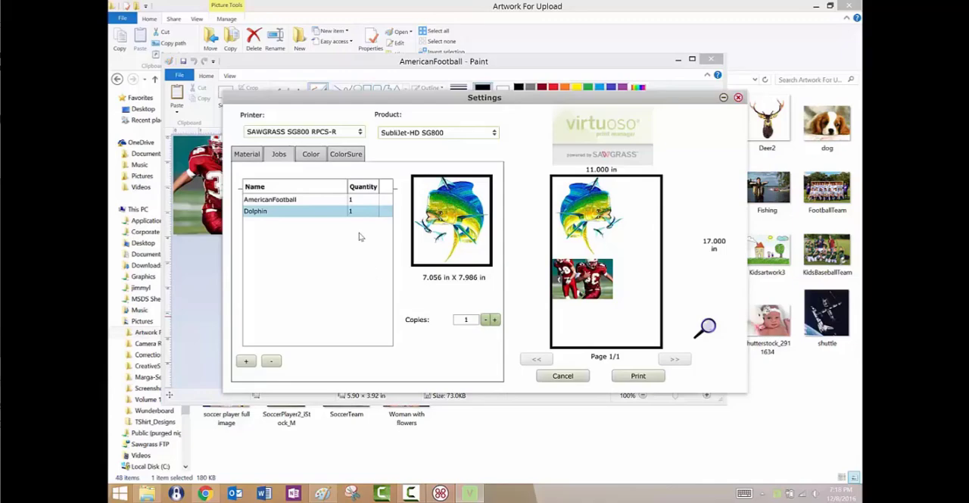
Set the number of copies for the AmericanFootball job to 5.
{"action": "left_click", "coordinate": [325, 200]}
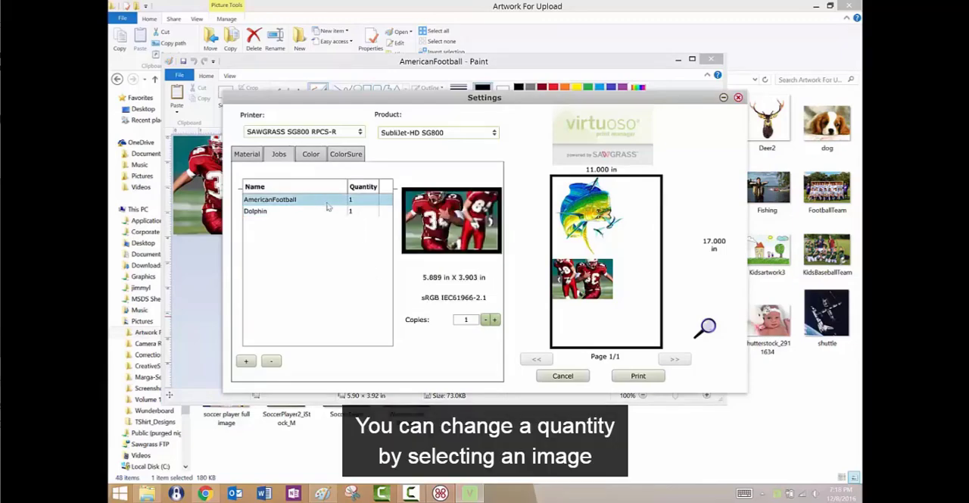
{"action": "left_click", "coordinate": [495, 319]}
{"action": "left_click", "coordinate": [494, 319]}
{"action": "left_click", "coordinate": [494, 319]}
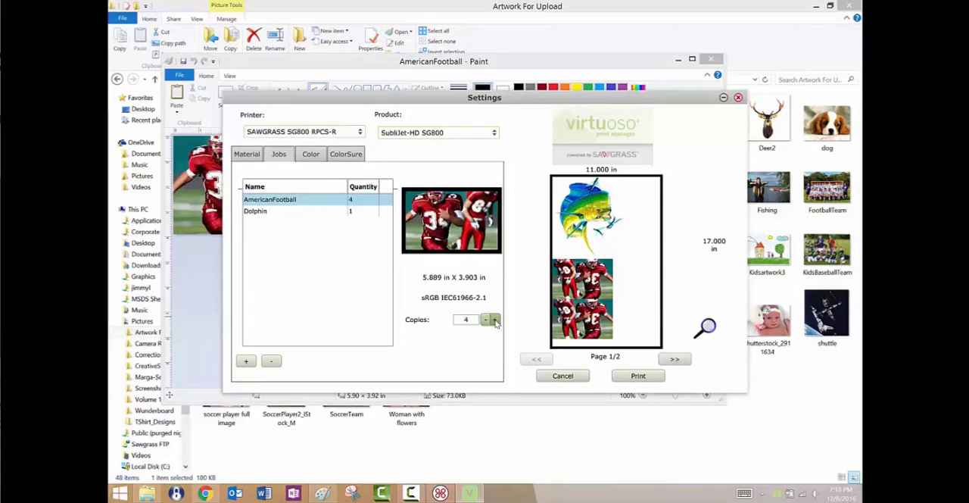
{"action": "left_click", "coordinate": [495, 320]}
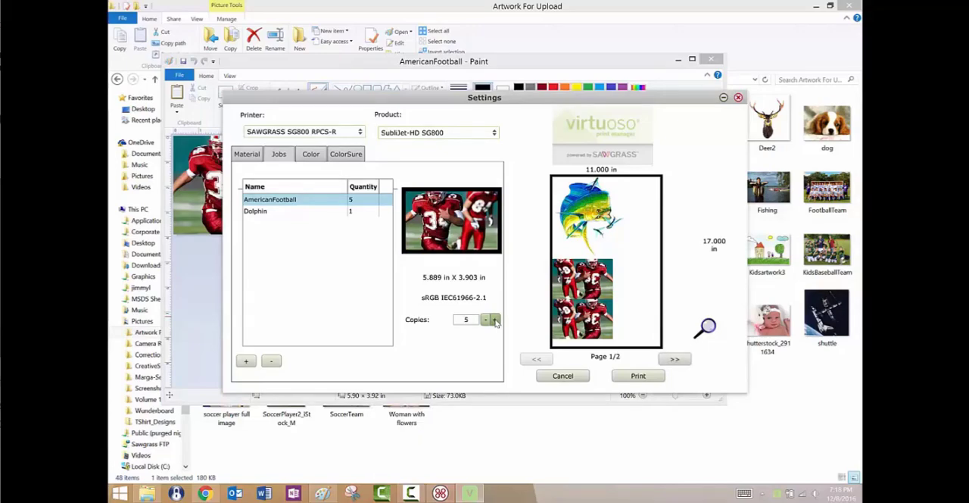
Set the spacing between the grouped images to 0.2 in and the page size to US Legal (8.500 X 14.000 in).
{"action": "left_click", "coordinate": [247, 154]}
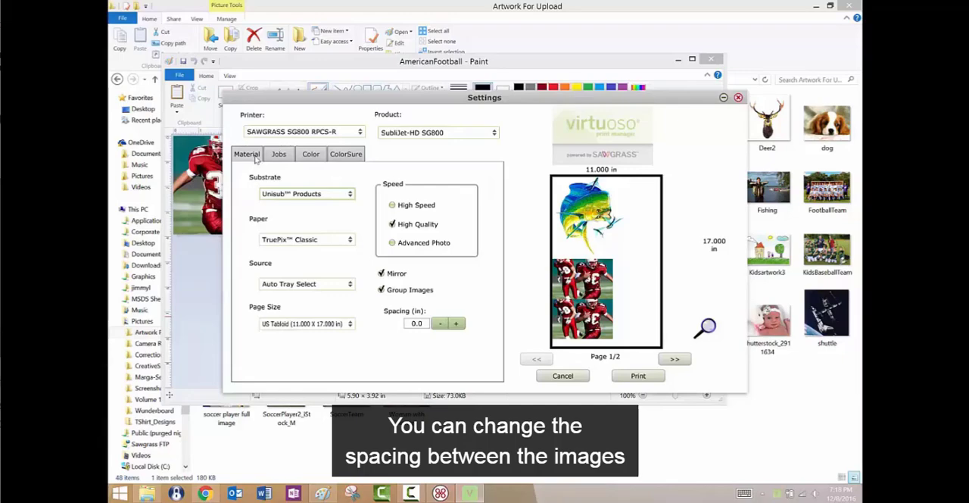
{"action": "left_click", "coordinate": [456, 324]}
{"action": "left_click", "coordinate": [455, 324]}
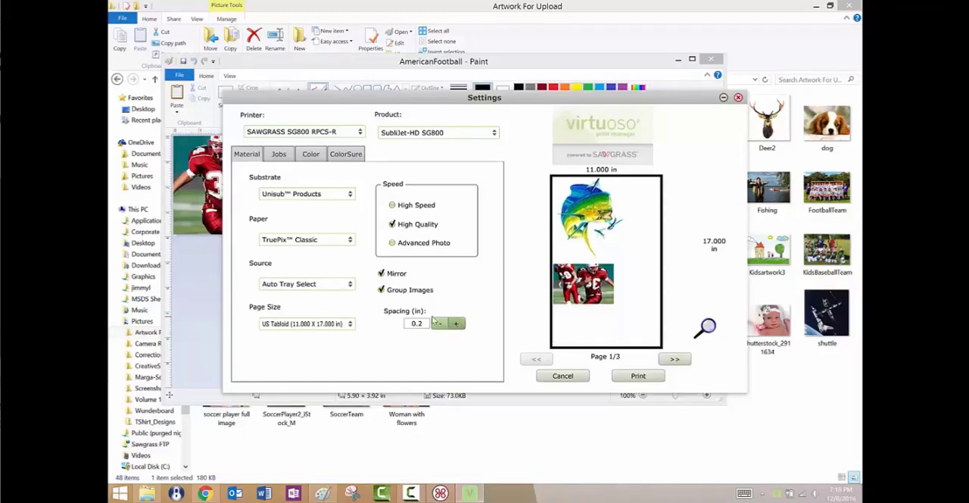
{"action": "left_click", "coordinate": [350, 326]}
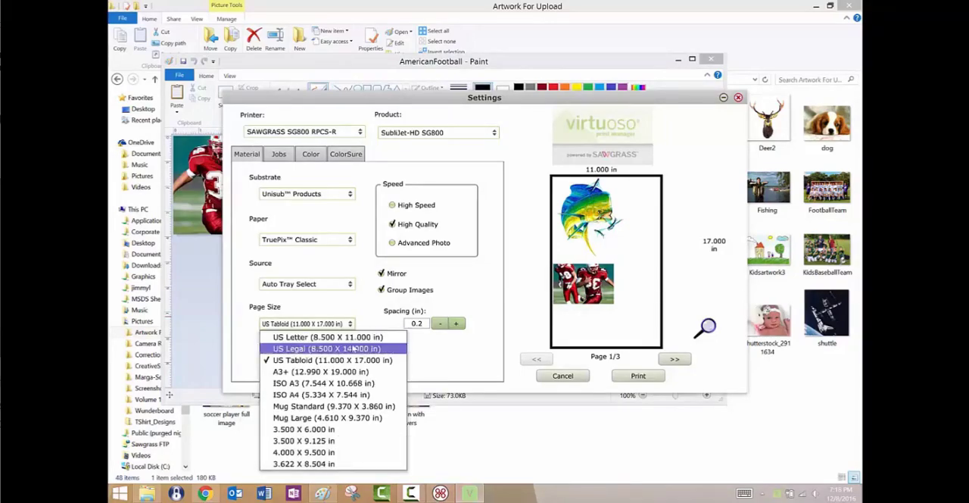
{"action": "left_click", "coordinate": [352, 349]}
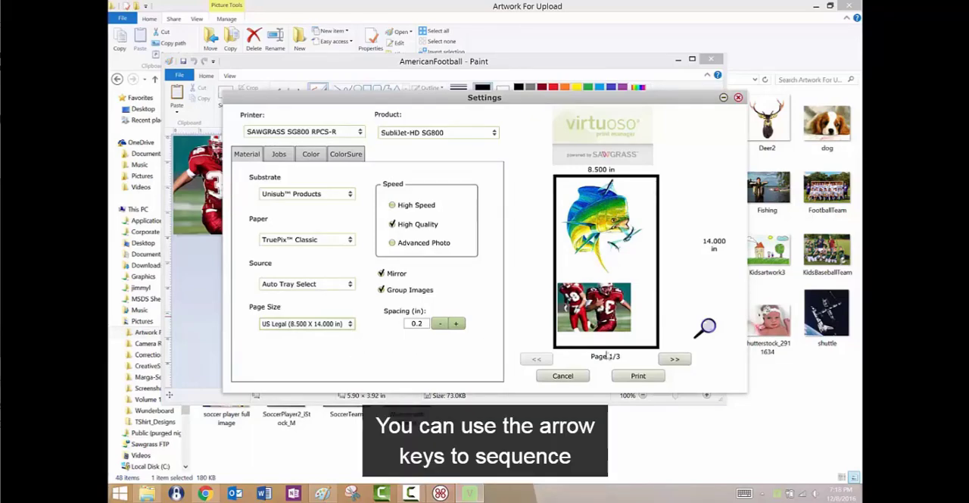
Page through the print preview to the last page, and inspect that page in an enlarged preview window before closing it.
{"action": "left_click", "coordinate": [673, 361]}
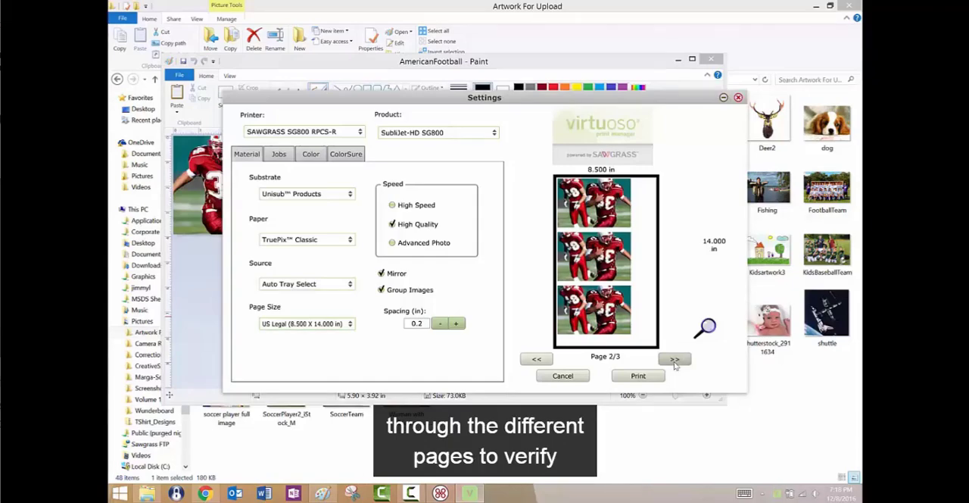
{"action": "left_click", "coordinate": [673, 360]}
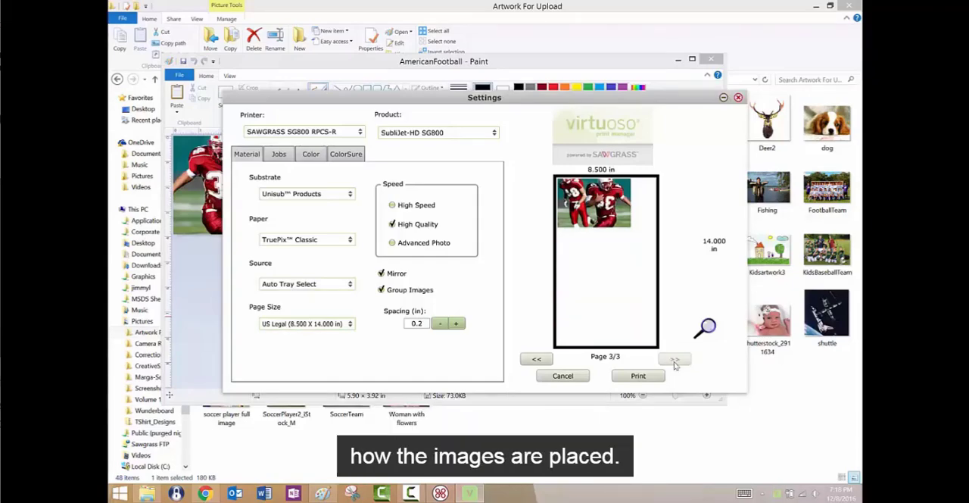
{"action": "left_click", "coordinate": [707, 328]}
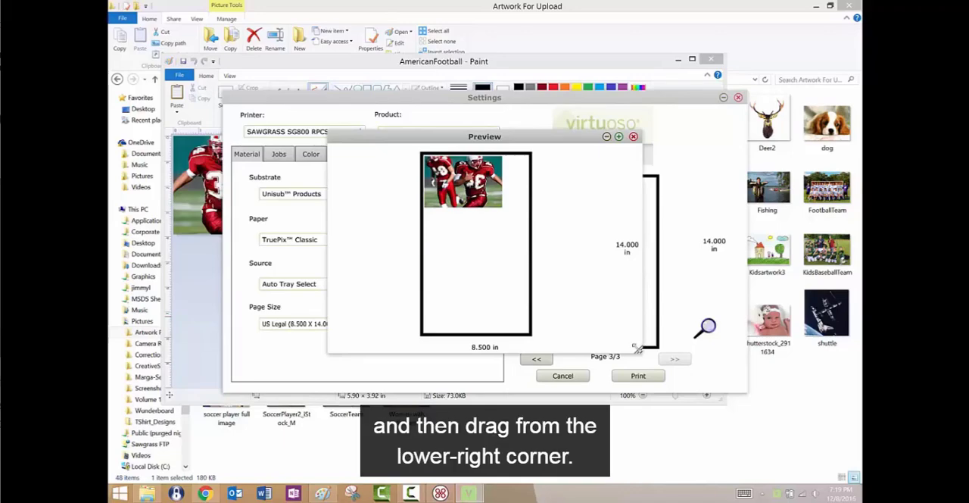
{"action": "left_click_drag", "start_coordinate": [640, 345], "coordinate": [665, 380]}
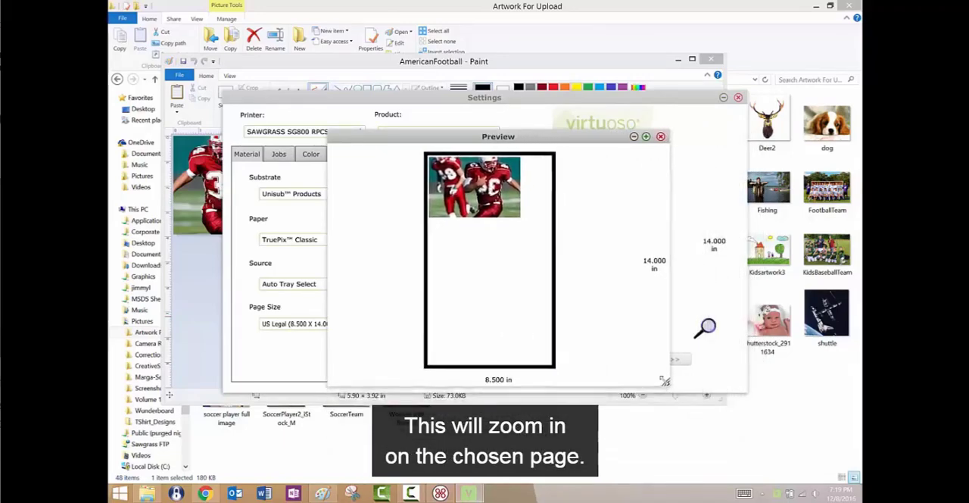
{"action": "left_click", "coordinate": [660, 137]}
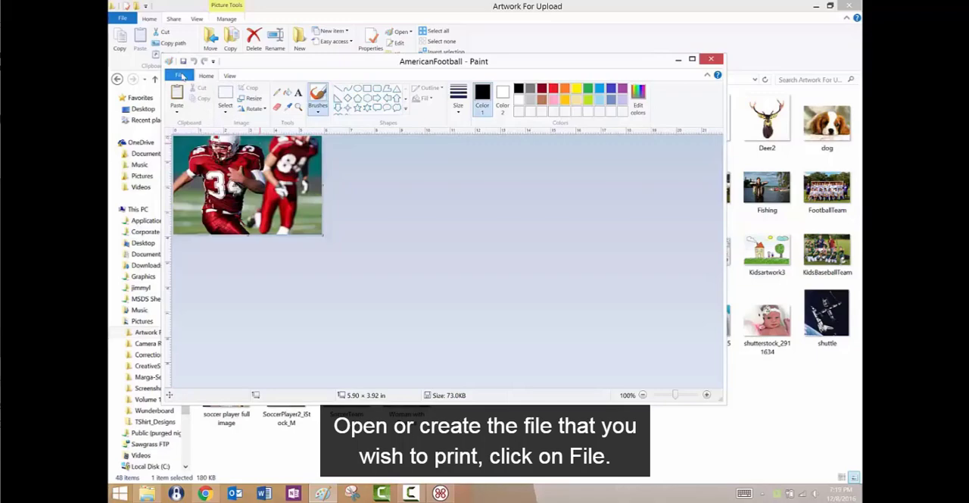
Print the AmericanFootball image from Paint with the Virtuoso Virtual Driver as the printer.
{"action": "left_click", "coordinate": [180, 75]}
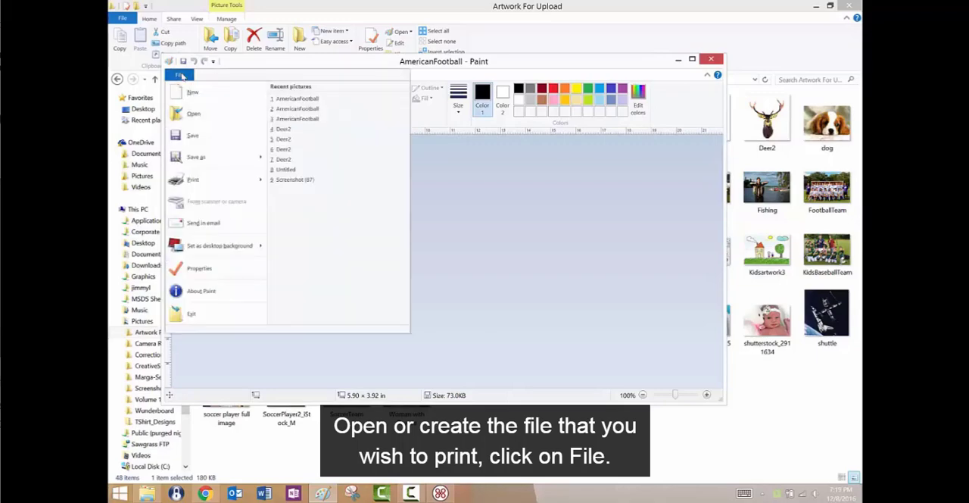
{"action": "left_click", "coordinate": [191, 178]}
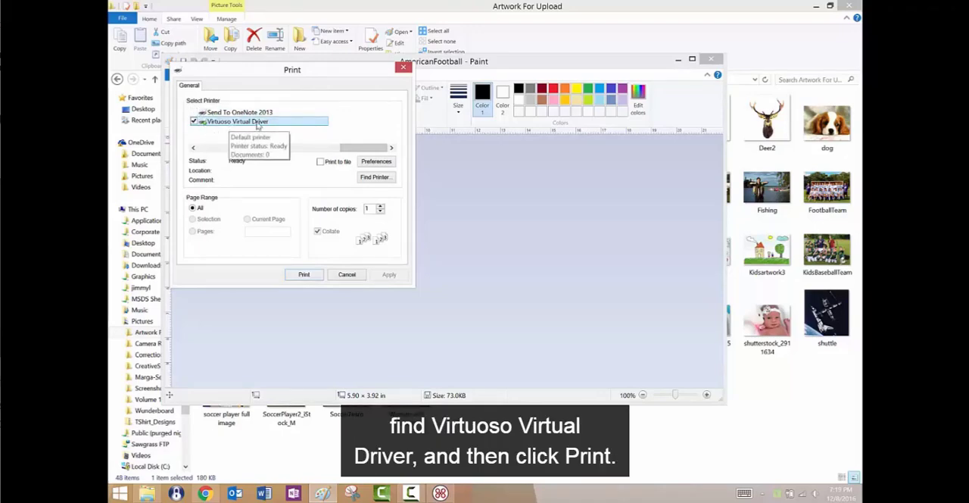
{"action": "left_click", "coordinate": [303, 274]}
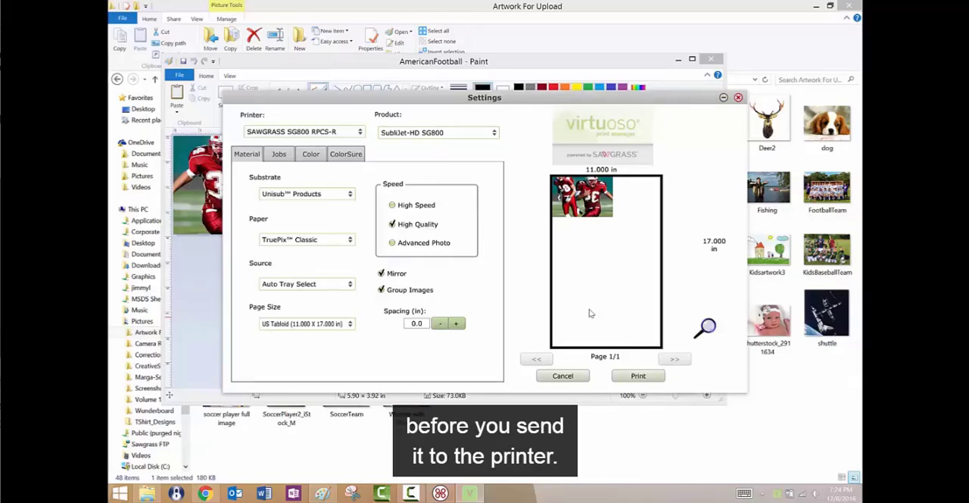
Add the Fishing image from the Artwork For Upload folder as another job beside AmericanFootball.
{"action": "left_click", "coordinate": [279, 154]}
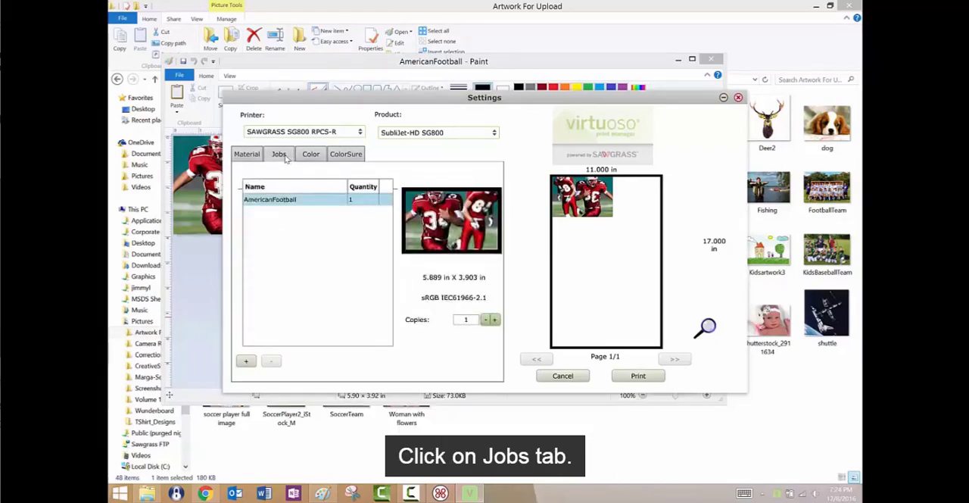
{"action": "left_click", "coordinate": [246, 362]}
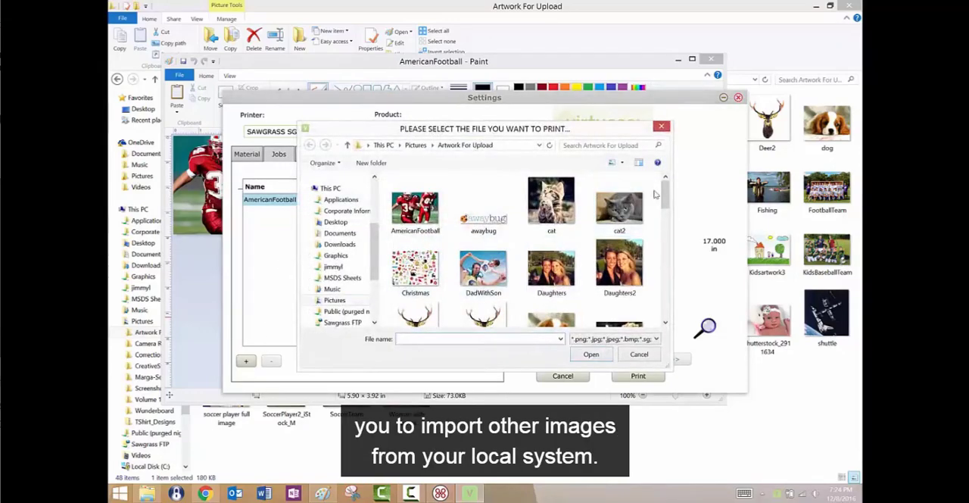
{"action": "left_click_drag", "start_coordinate": [664, 194], "coordinate": [663, 236]}
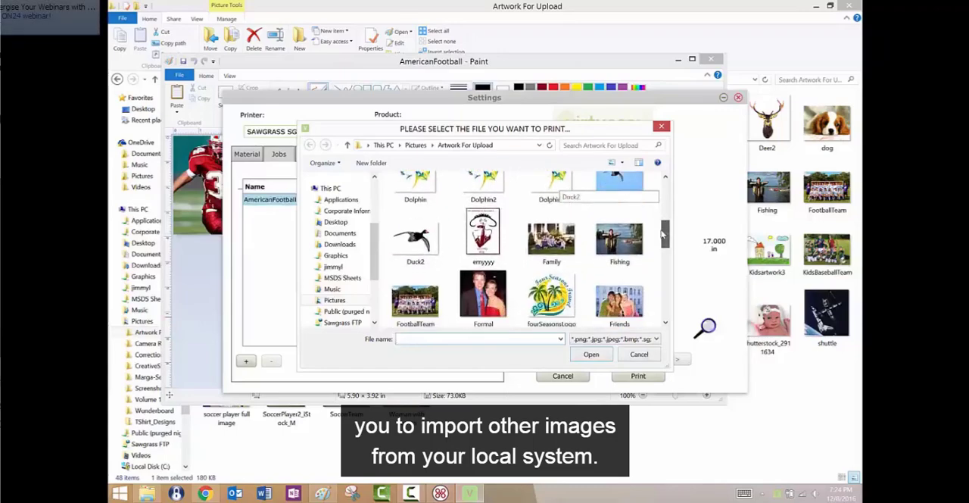
{"action": "left_click", "coordinate": [622, 246]}
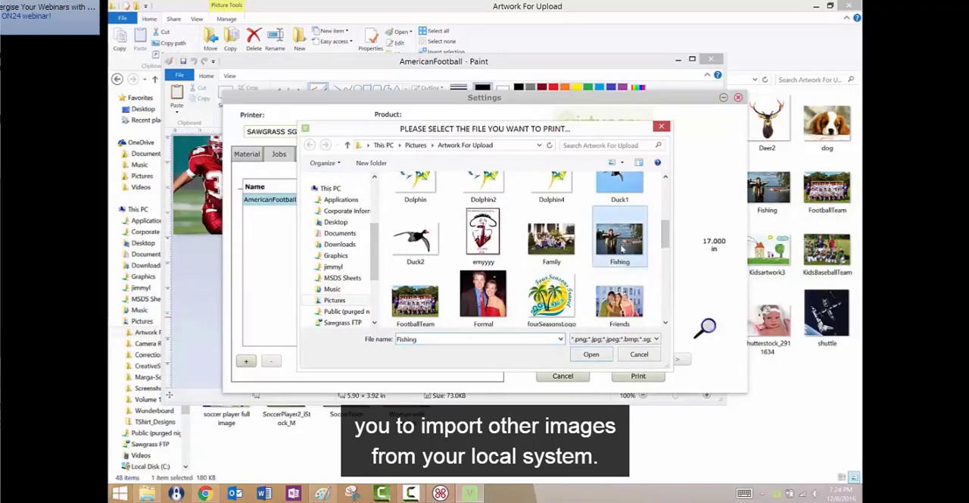
{"action": "left_click", "coordinate": [590, 354]}
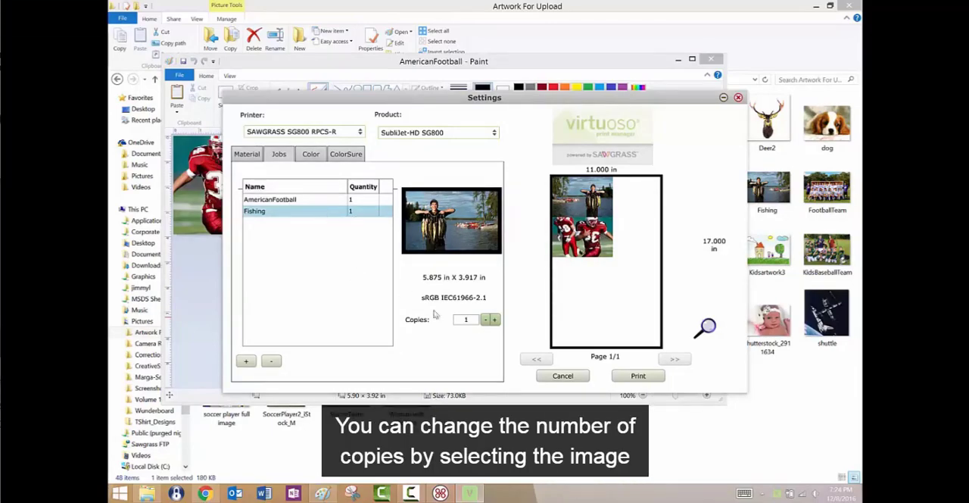
Set the number of copies for the Fishing job to 4.
{"action": "left_click", "coordinate": [494, 320]}
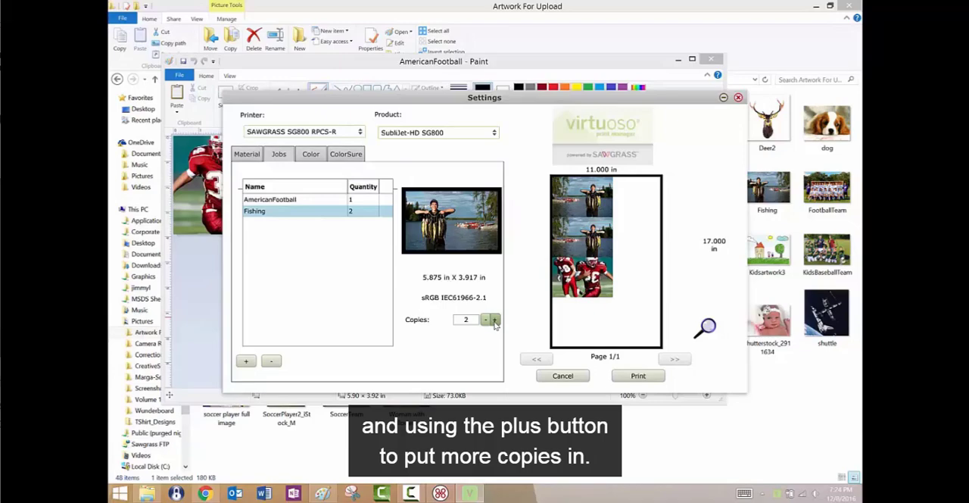
{"action": "left_click", "coordinate": [494, 321]}
{"action": "left_click", "coordinate": [493, 320]}
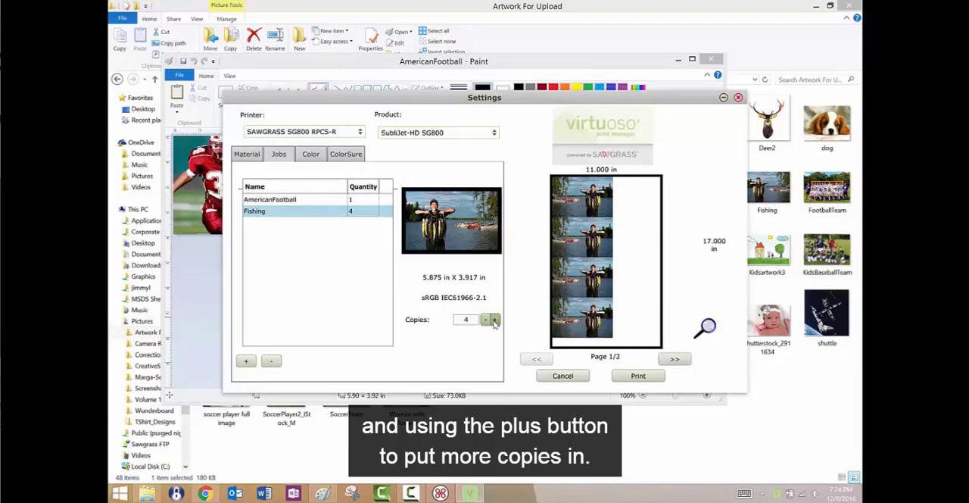
Review the material, color and ColorSure palette settings for the grouped print jobs.
{"action": "left_click", "coordinate": [252, 155]}
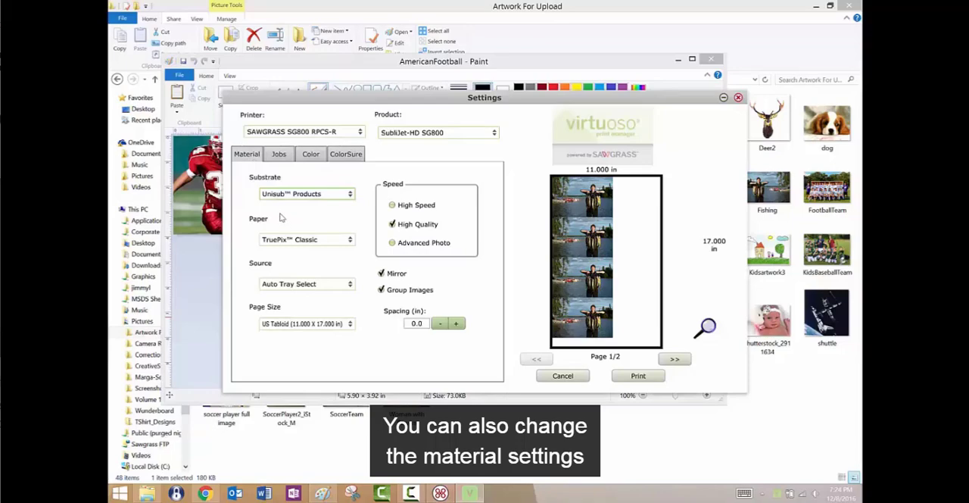
{"action": "left_click", "coordinate": [311, 154]}
{"action": "left_click", "coordinate": [346, 154]}
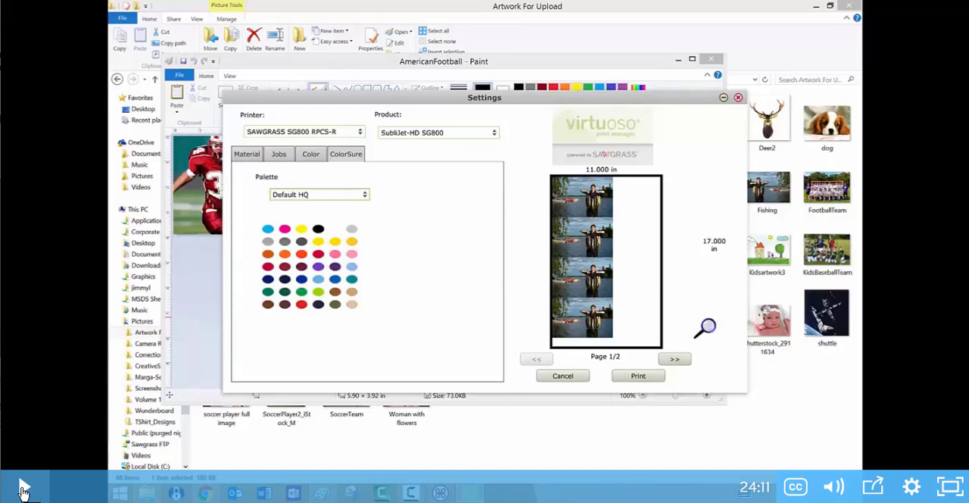
{"action": "left_click", "coordinate": [22, 491]}
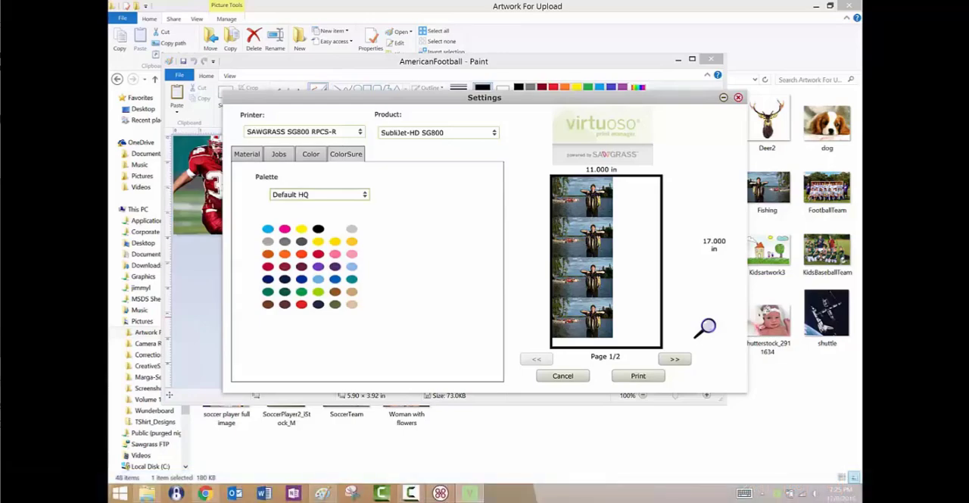